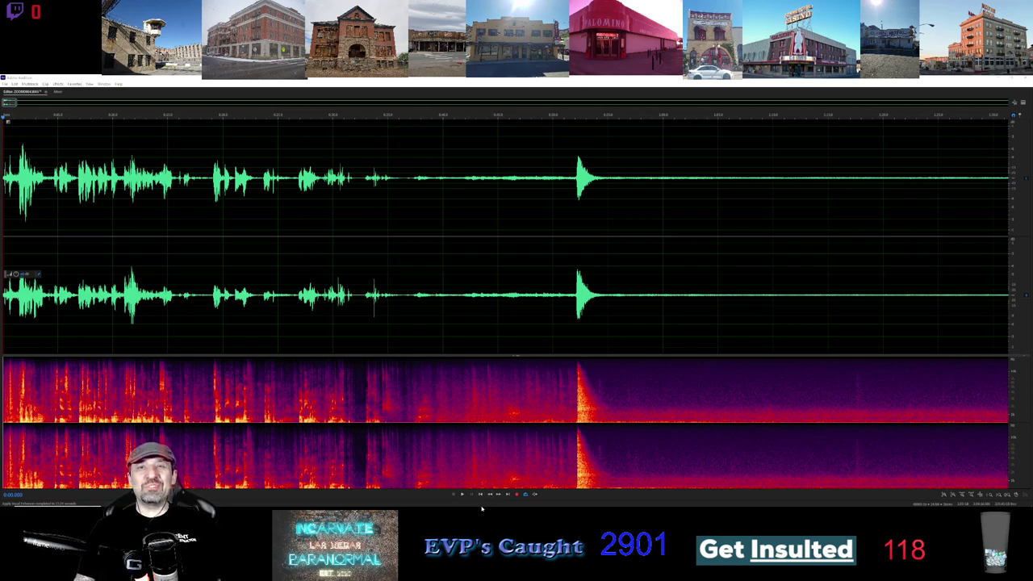
# - Play the recording from its start and select the quiet passage just before the loud spike, about 0:48 to 0:52
pyautogui.click(463, 493)
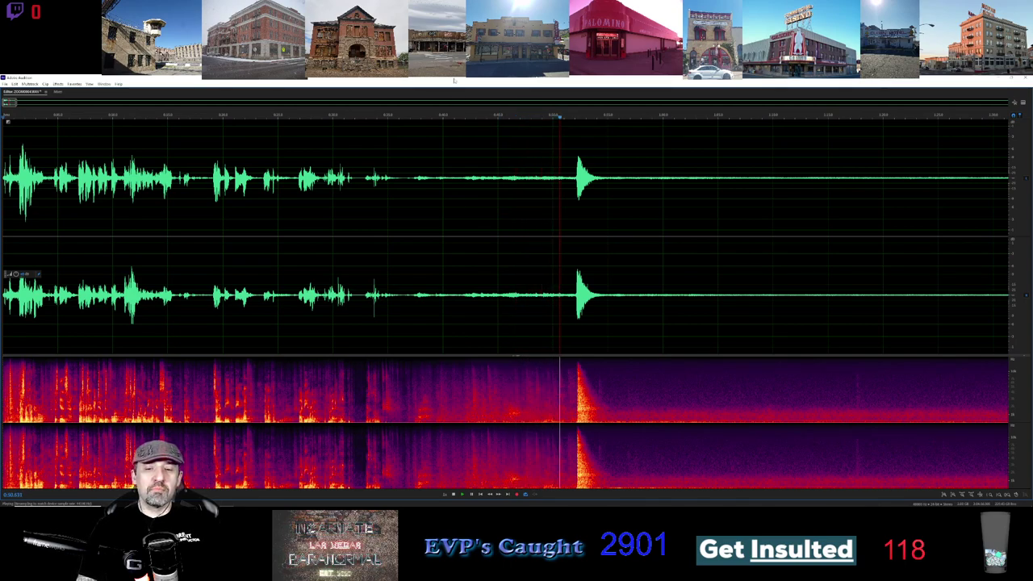
pyautogui.click(541, 116)
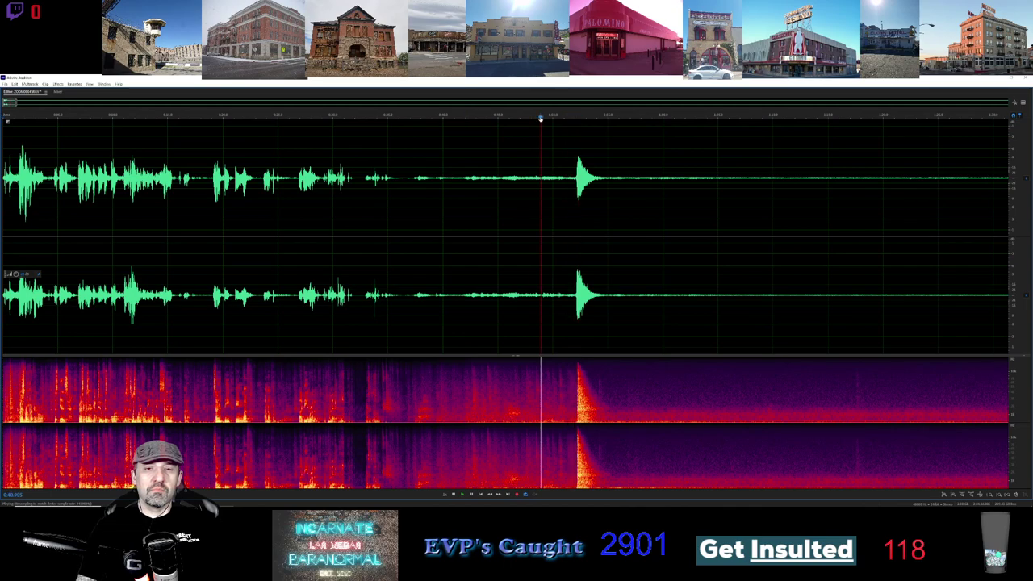
pyautogui.scroll(2, 553, 228)
pyautogui.moveTo(557, 323); pyautogui.dragTo(611, 331)
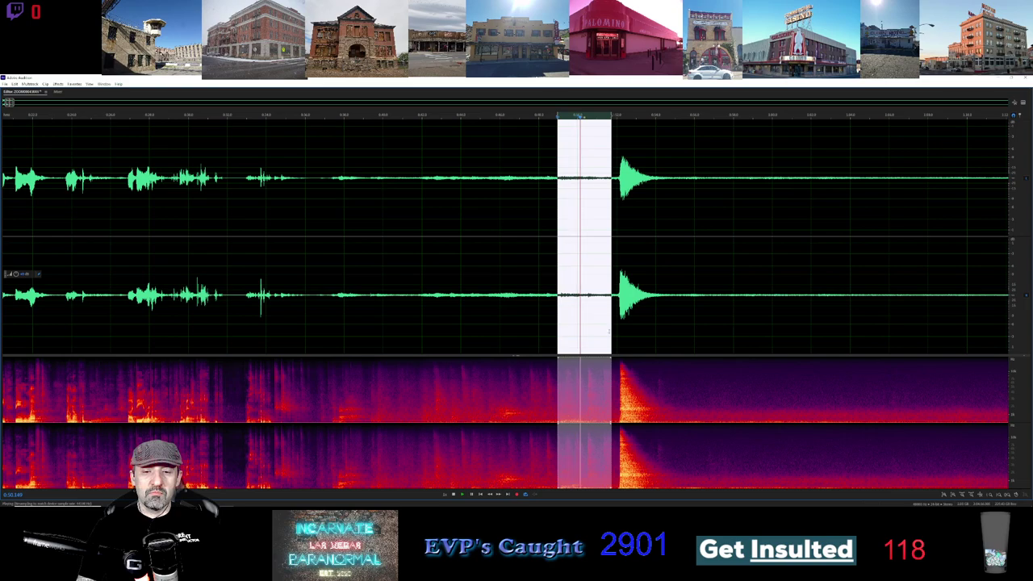
pyautogui.keyDown('shift'); pyautogui.click(543, 267); pyautogui.keyUp('shift')
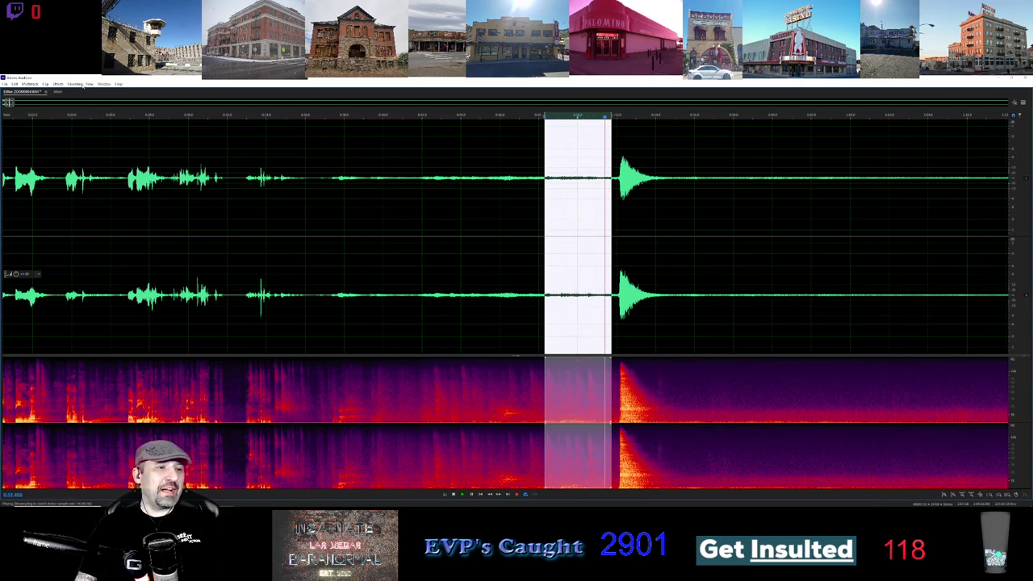
# - Capture a noise print from the selected passage and apply Noise Reduction to it
pyautogui.click(58, 84)
pyautogui.moveTo(85, 189)
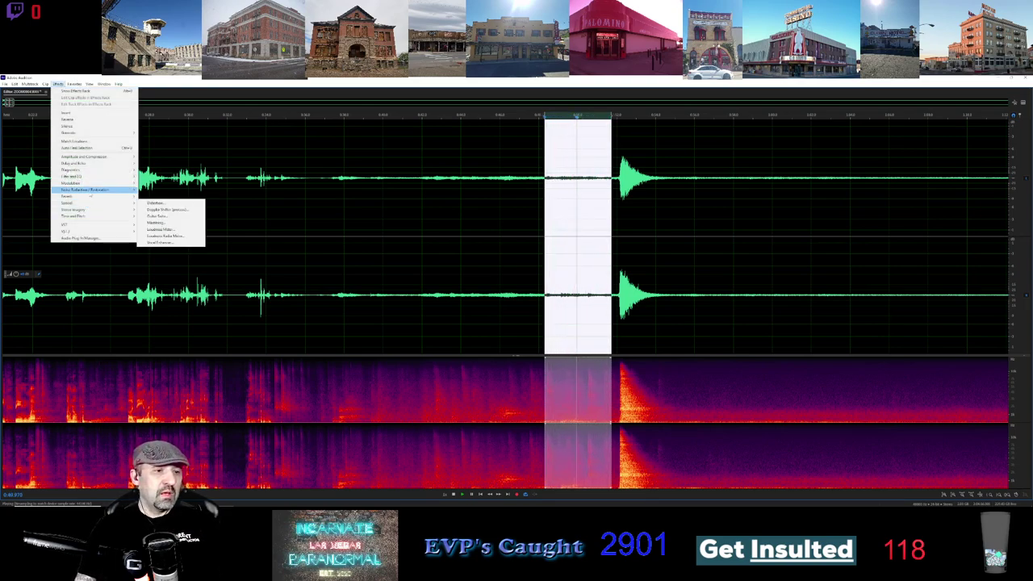
pyautogui.click(185, 197)
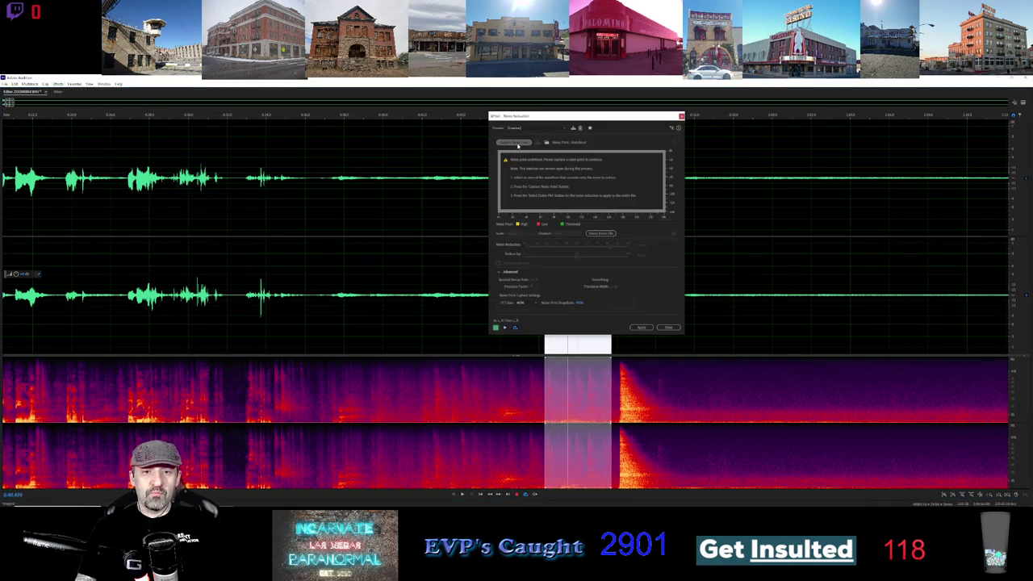
pyautogui.click(522, 142)
pyautogui.click(640, 328)
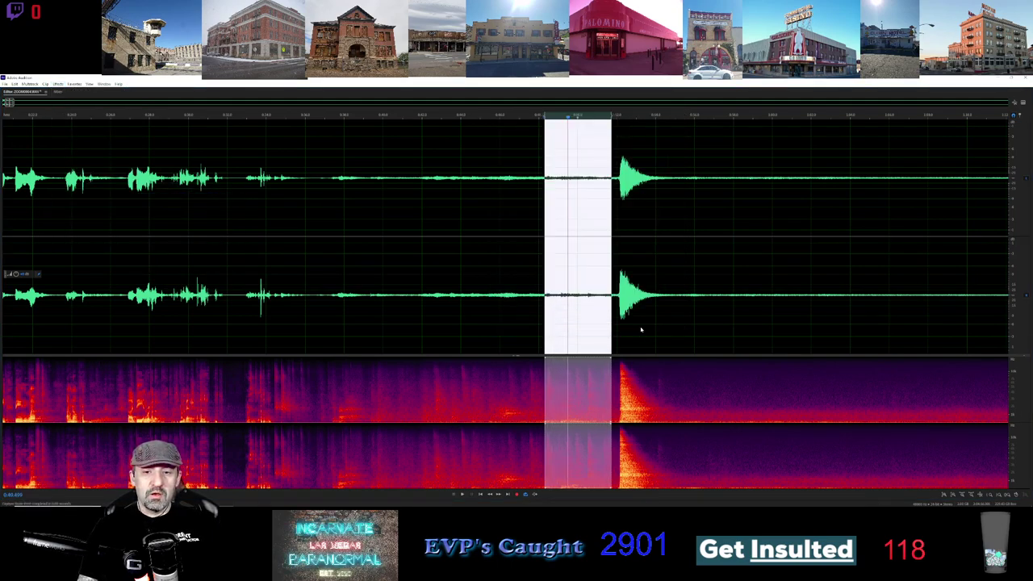
# - Apply the Vocal Enhancer to the selected passage and play it back
pyautogui.click(60, 83)
pyautogui.moveTo(97, 203)
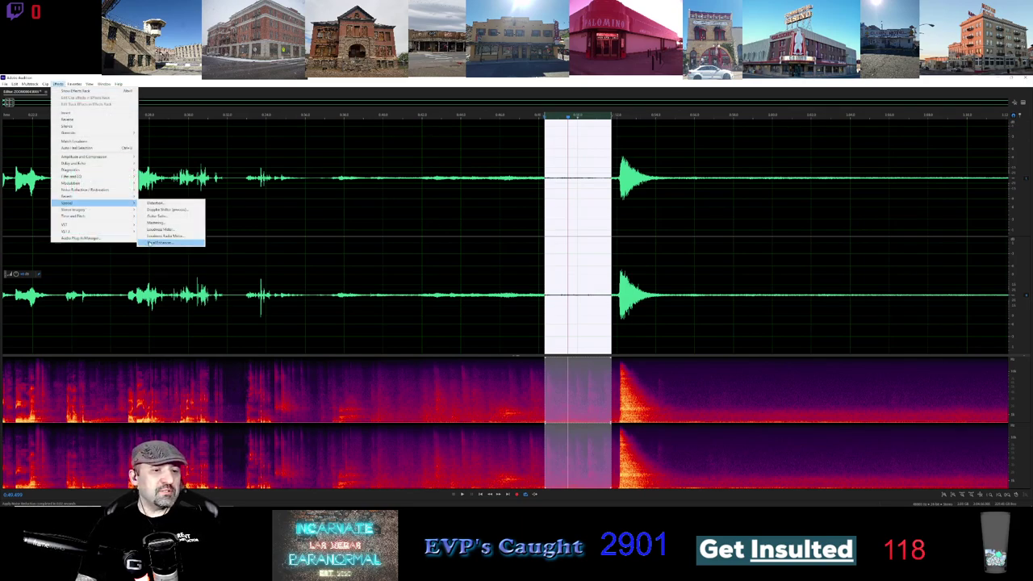
pyautogui.click(158, 242)
pyautogui.click(556, 173)
pyautogui.click(463, 494)
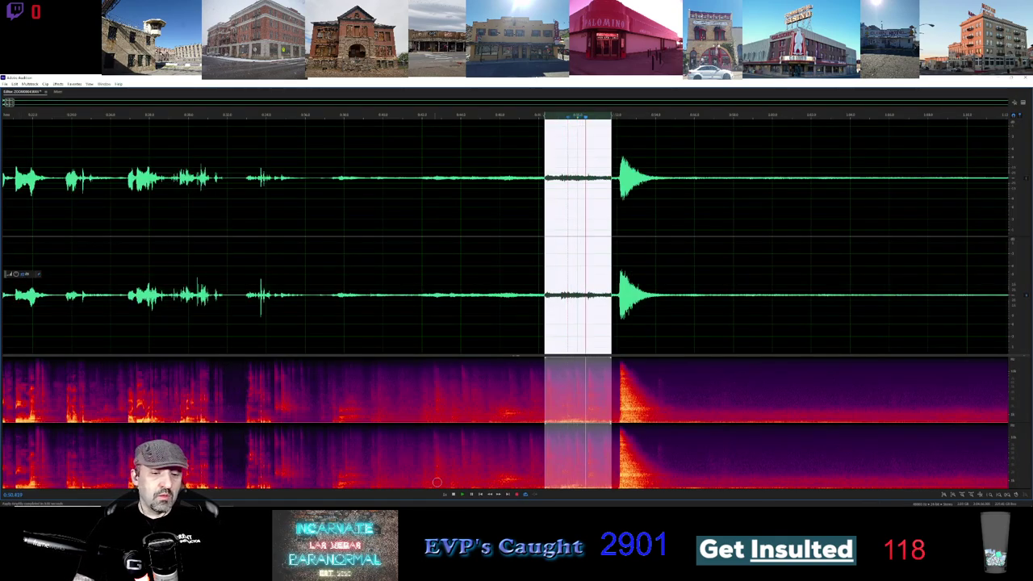
# - Apply the Vocal Enhancer a second time to the selected passage before the spike
pyautogui.click(58, 84)
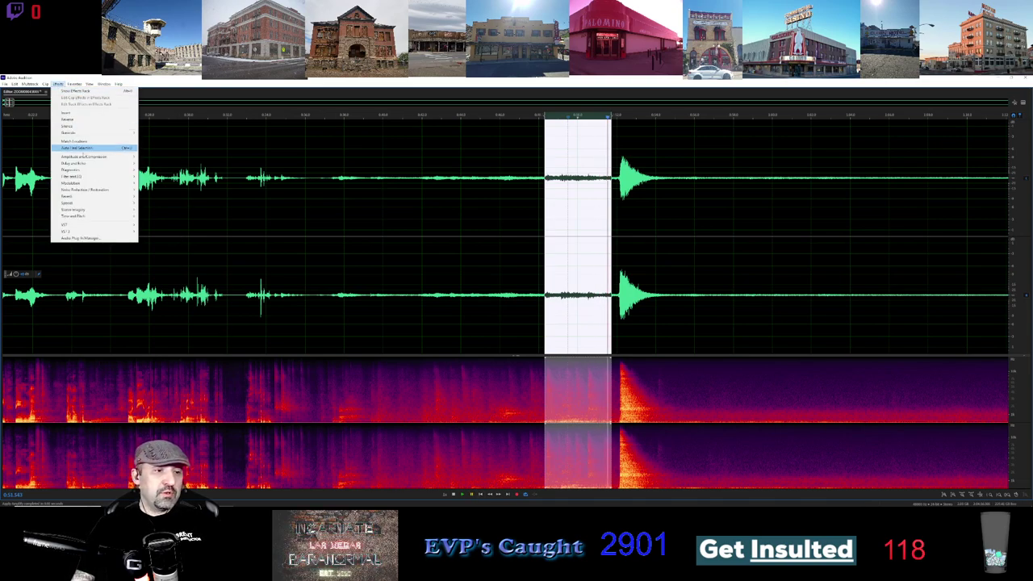
pyautogui.moveTo(95, 195)
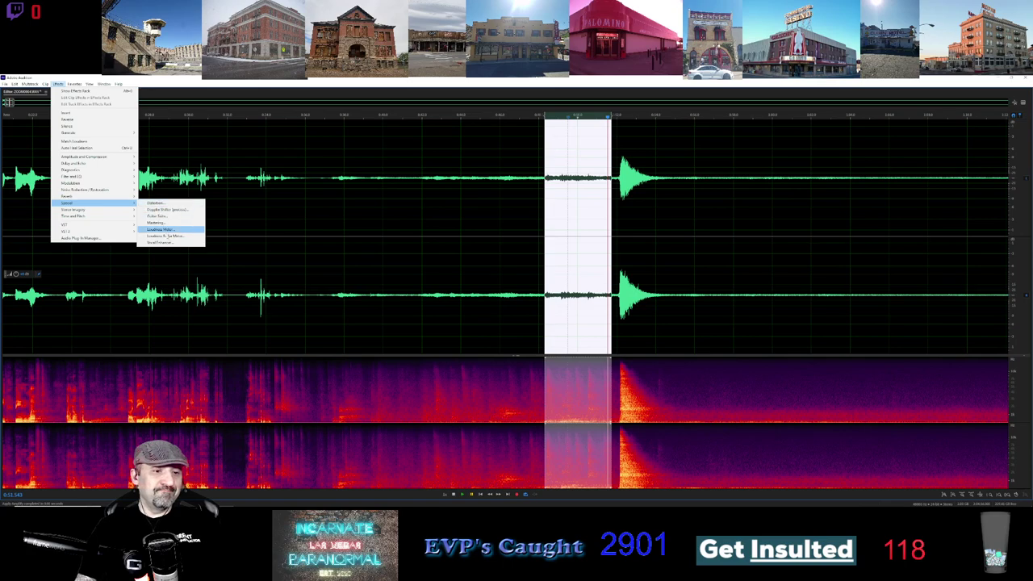
pyautogui.click(169, 226)
pyautogui.click(553, 173)
# - Capture a new noise print from the enhanced passage, apply Noise Reduction again, and play the result
pyautogui.click(58, 84)
pyautogui.moveTo(95, 189)
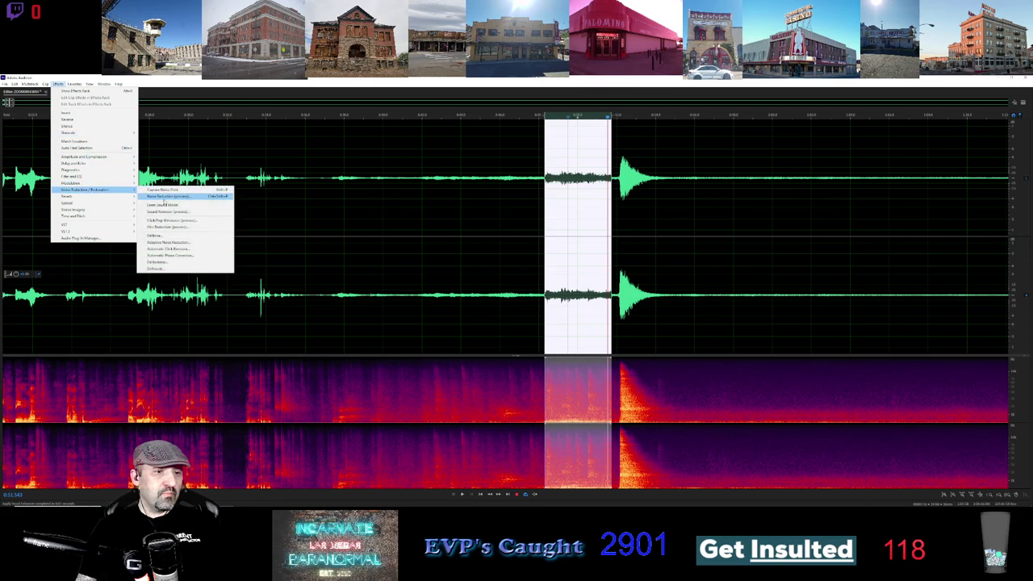
pyautogui.click(166, 197)
pyautogui.click(512, 143)
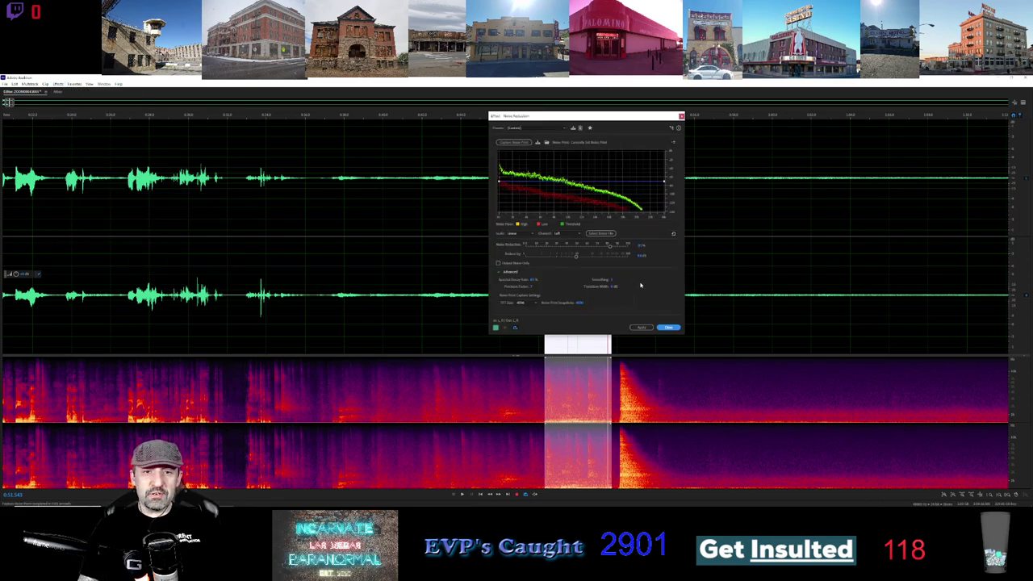
pyautogui.click(640, 326)
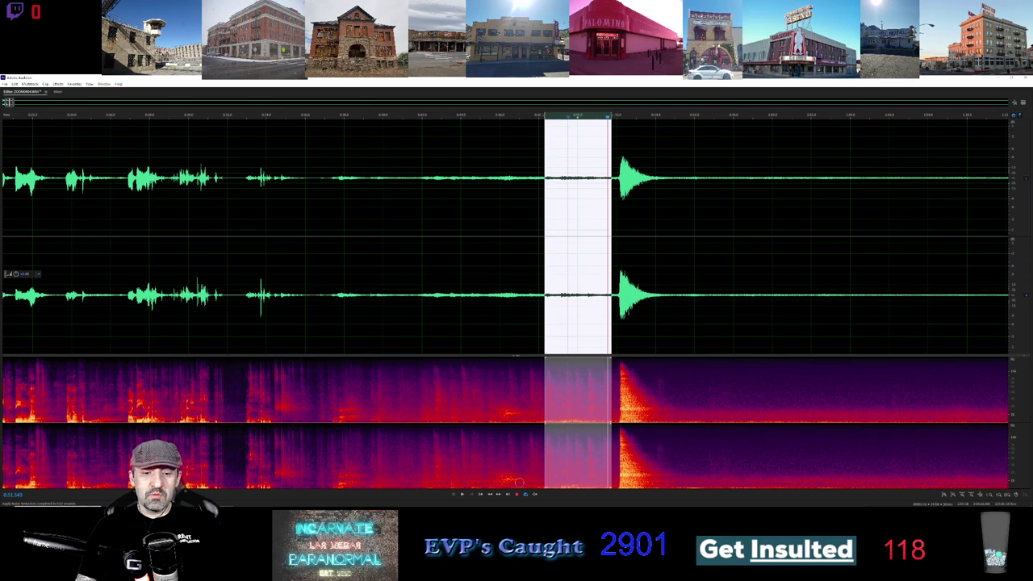
pyautogui.click(460, 494)
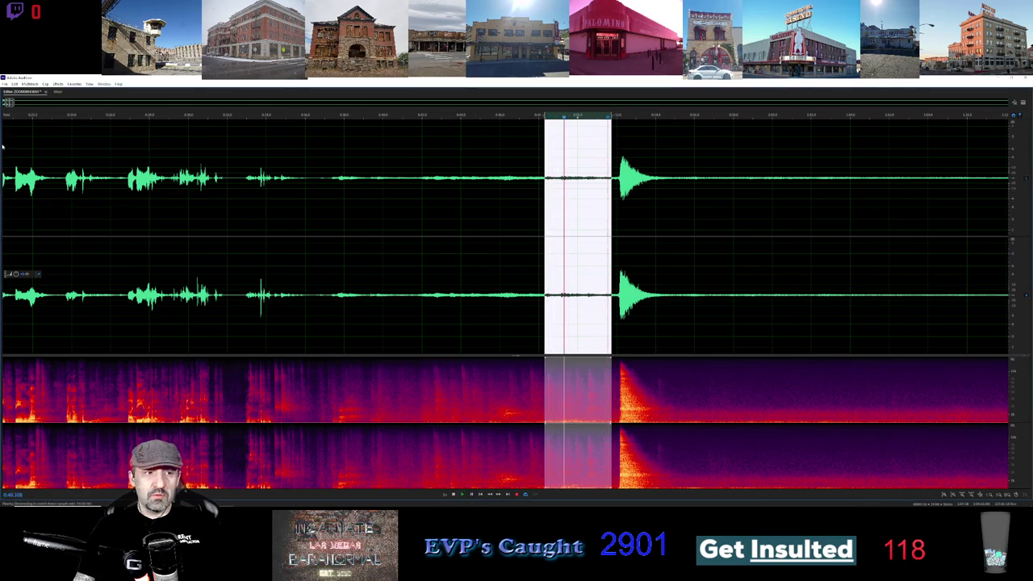
# - Try the DeNoise effect on the selected passage with its output gain raised, and close it without applying
pyautogui.click(58, 84)
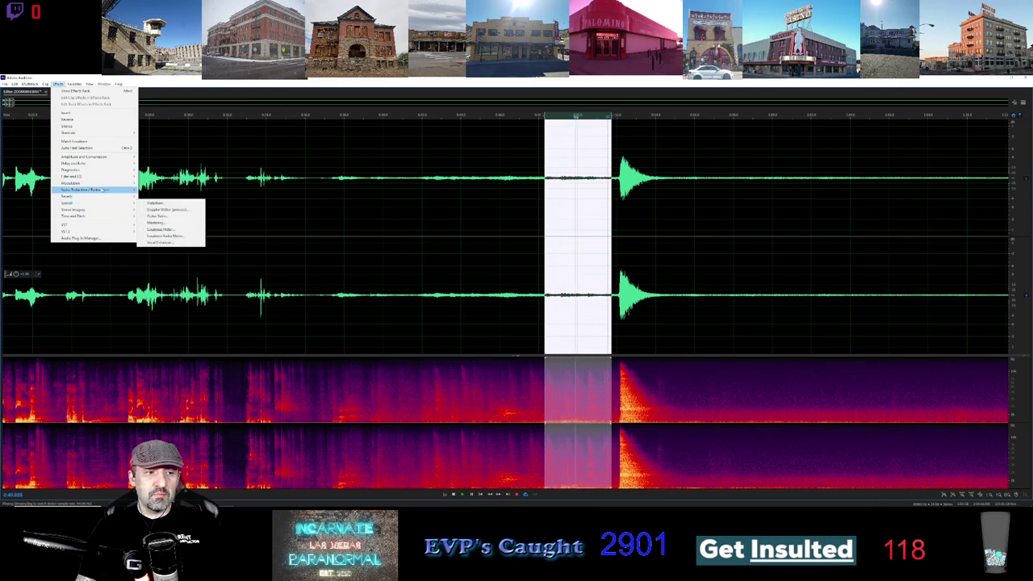
pyautogui.click(157, 235)
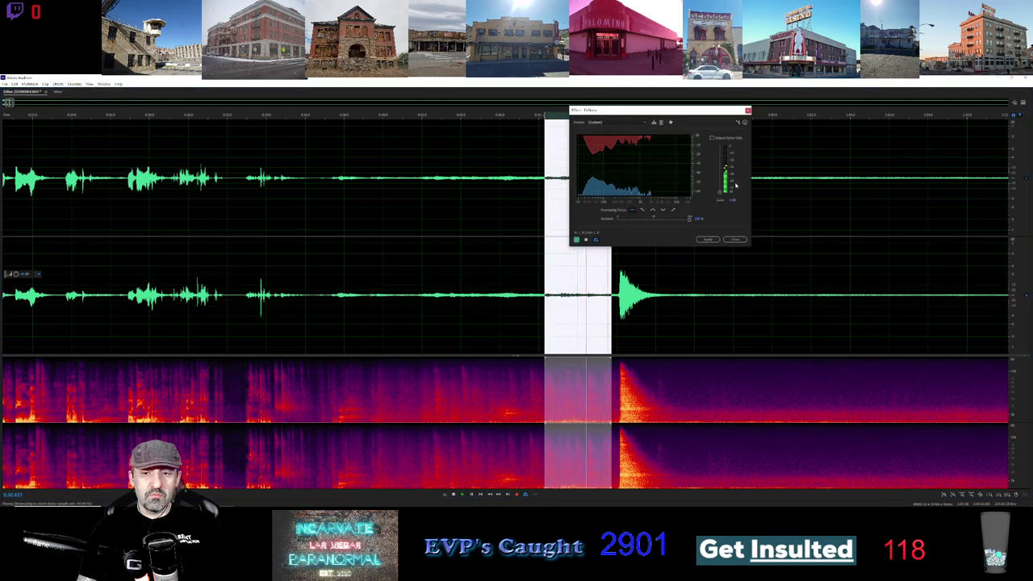
pyautogui.moveTo(721, 192); pyautogui.dragTo(719, 171)
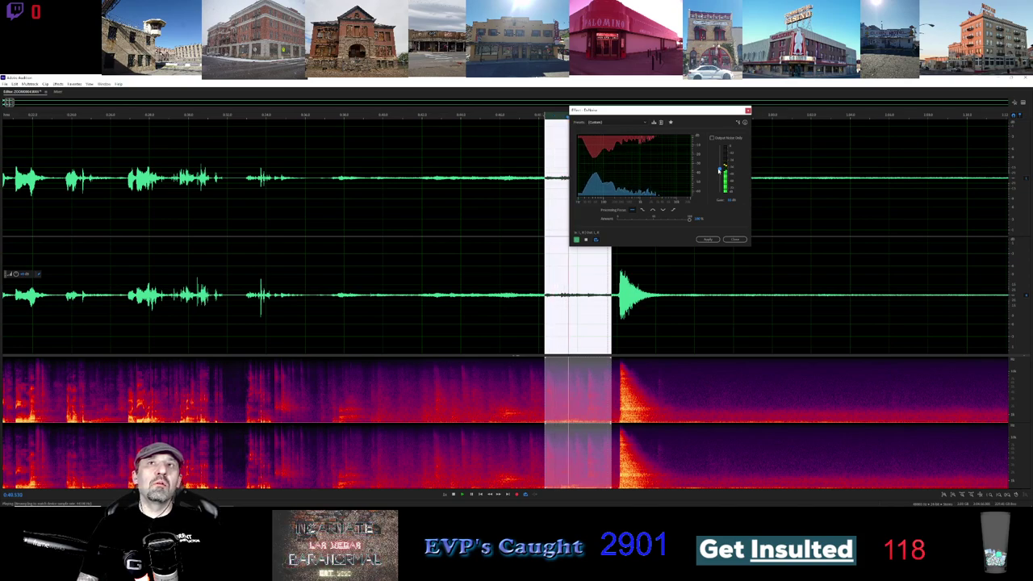
pyautogui.moveTo(665, 219); pyautogui.dragTo(645, 218)
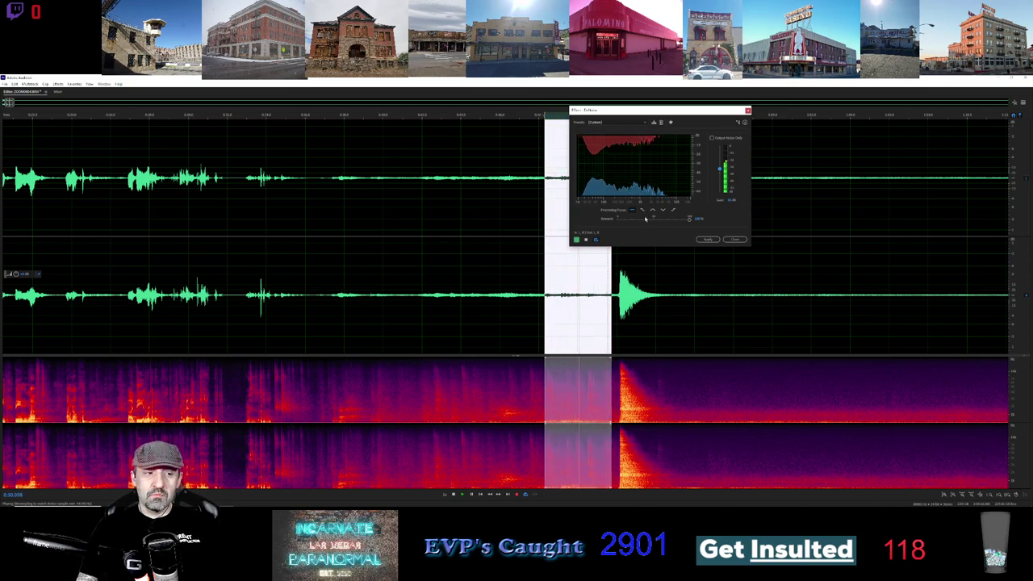
pyautogui.click(732, 241)
# - Clear the selection at a point just after the loud spike and listen to the quiet section that follows
pyautogui.click(641, 234)
pyautogui.scroll(-3, 655, 240)
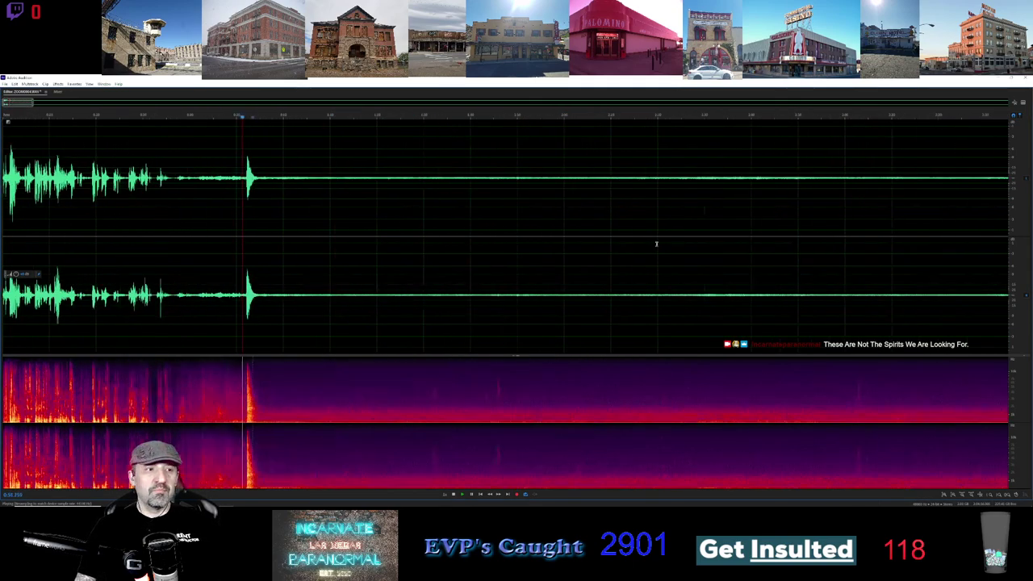
pyautogui.scroll(3, 656, 244)
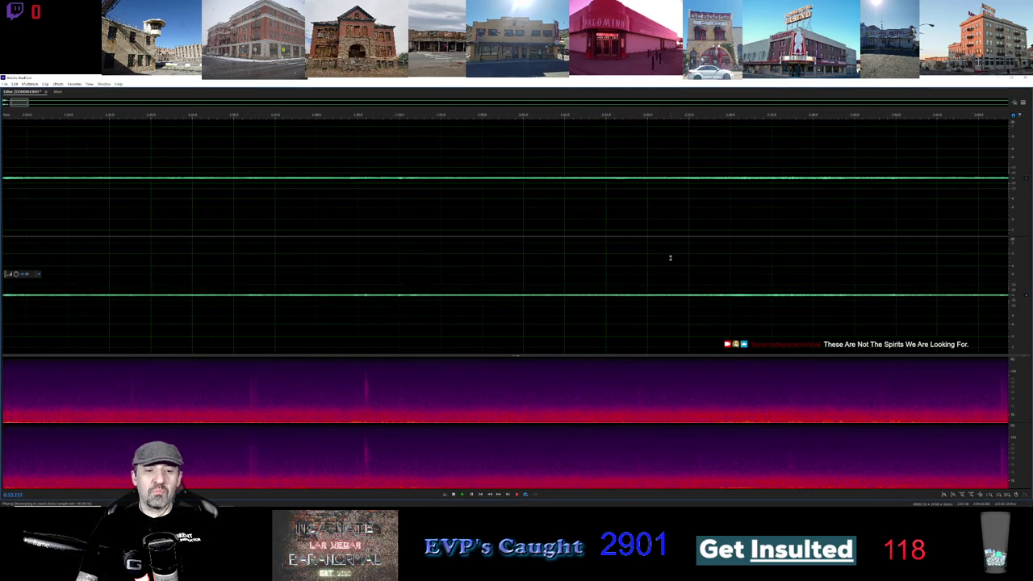
pyautogui.scroll(-1, 57, 139)
pyautogui.scroll(2, 64, 139)
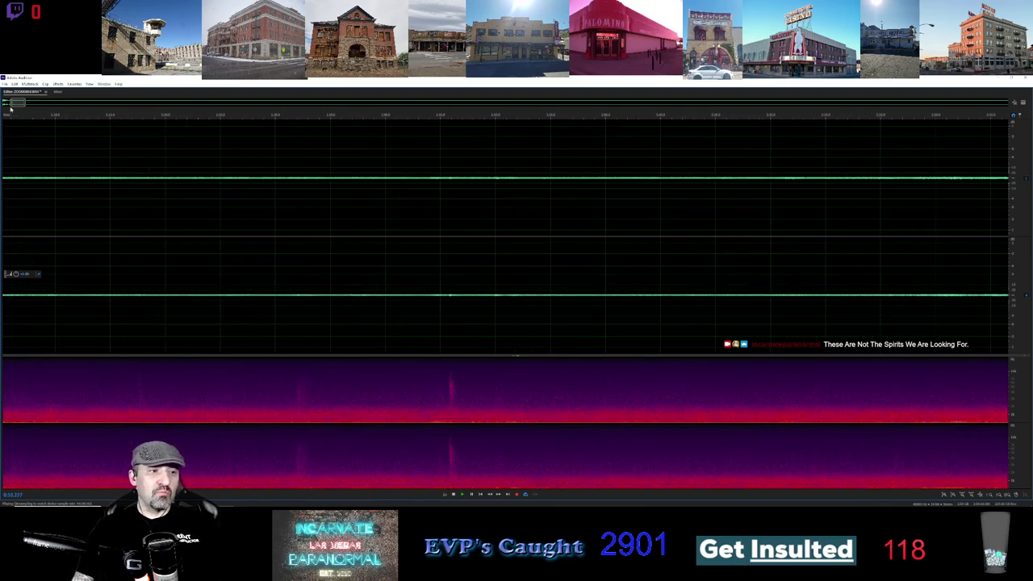
pyautogui.press('space')
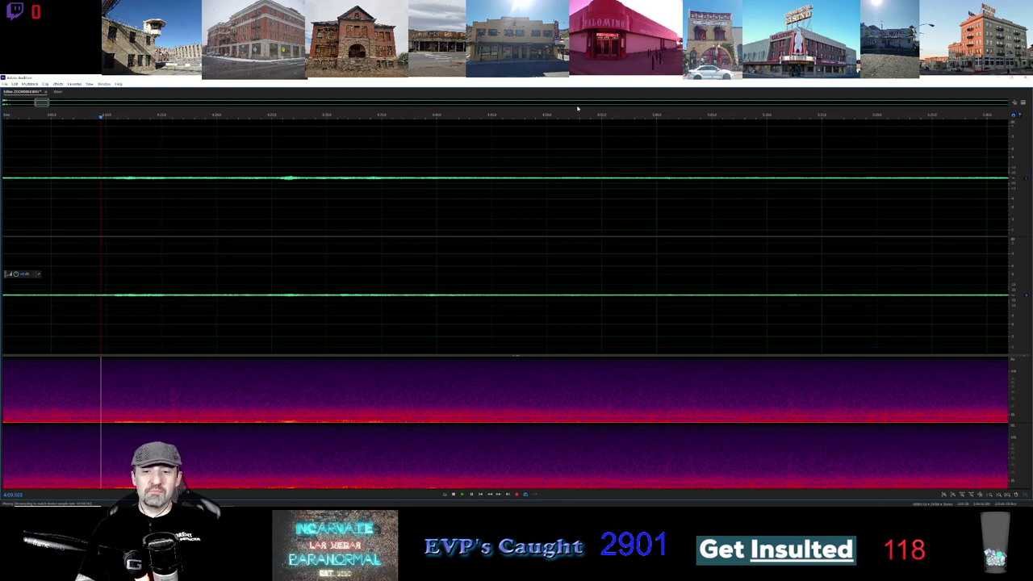
# - Skip playback forward through the quiet recording to about 7:19 and listen for faint voices or sounds
pyautogui.click(270, 125)
pyautogui.moveTo(42, 104); pyautogui.dragTo(54, 103)
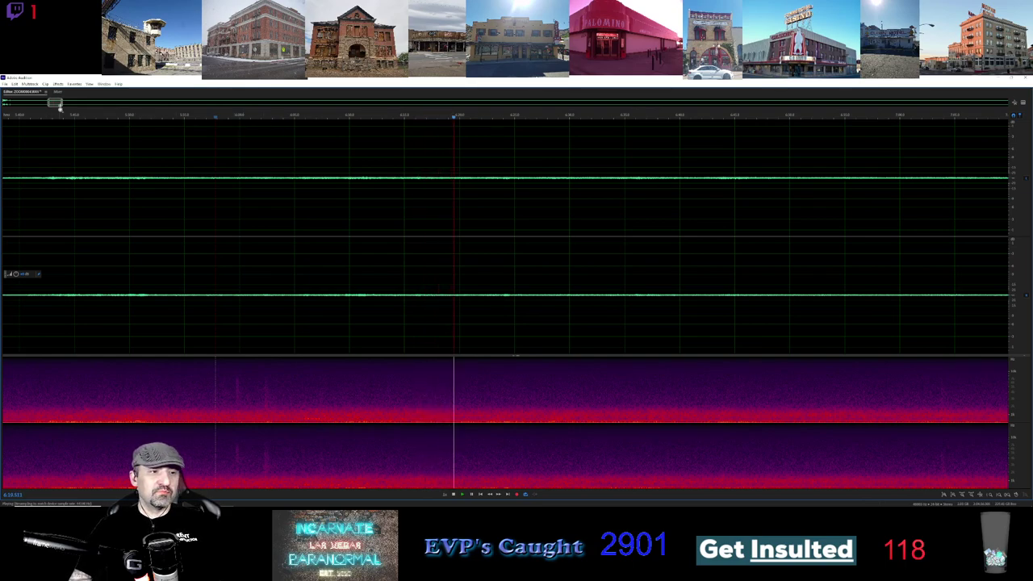
pyautogui.moveTo(54, 103); pyautogui.dragTo(63, 104)
pyautogui.moveTo(67, 103); pyautogui.dragTo(69, 103)
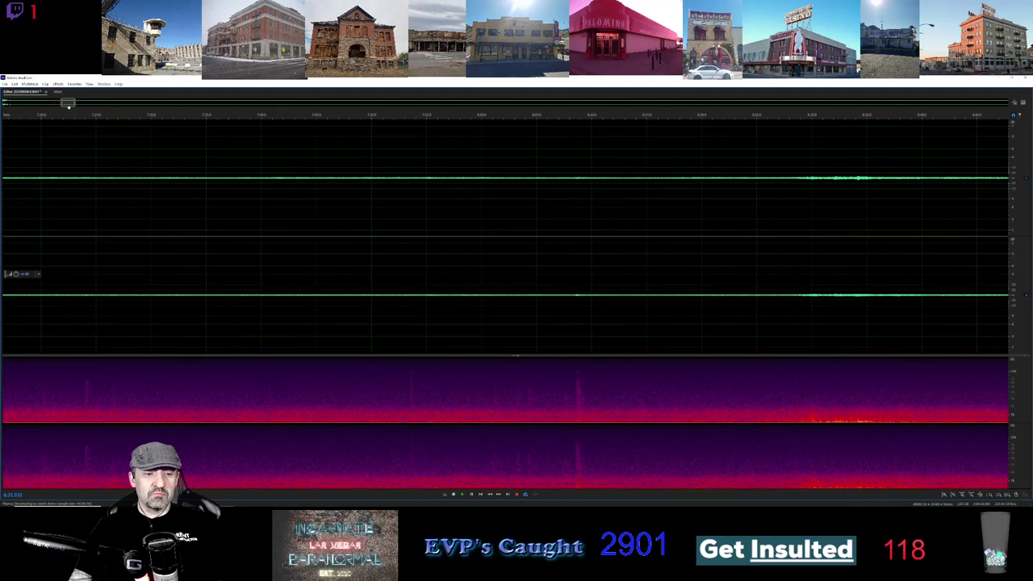
pyautogui.click(33, 118)
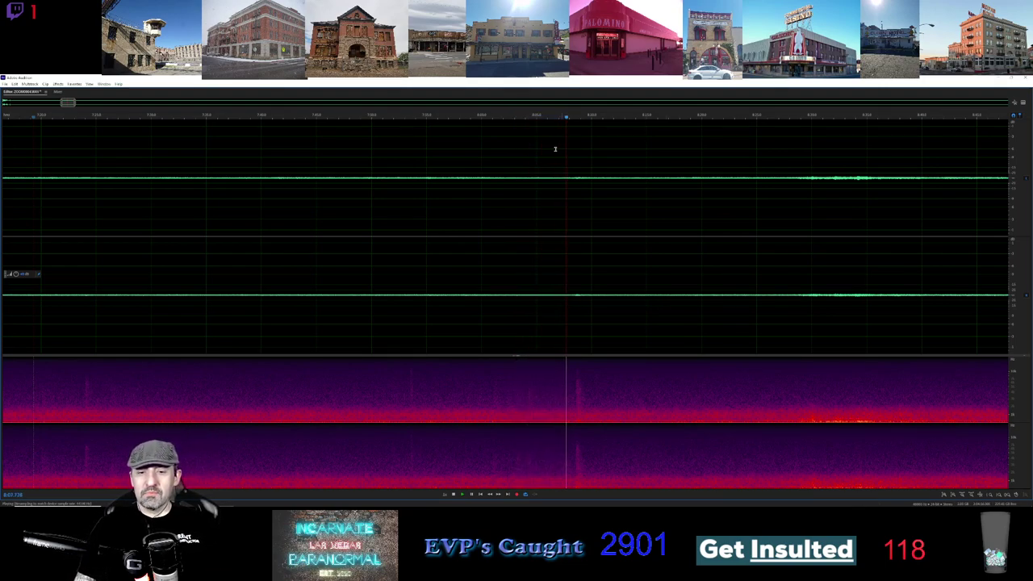
pyautogui.moveTo(68, 102); pyautogui.dragTo(74, 104)
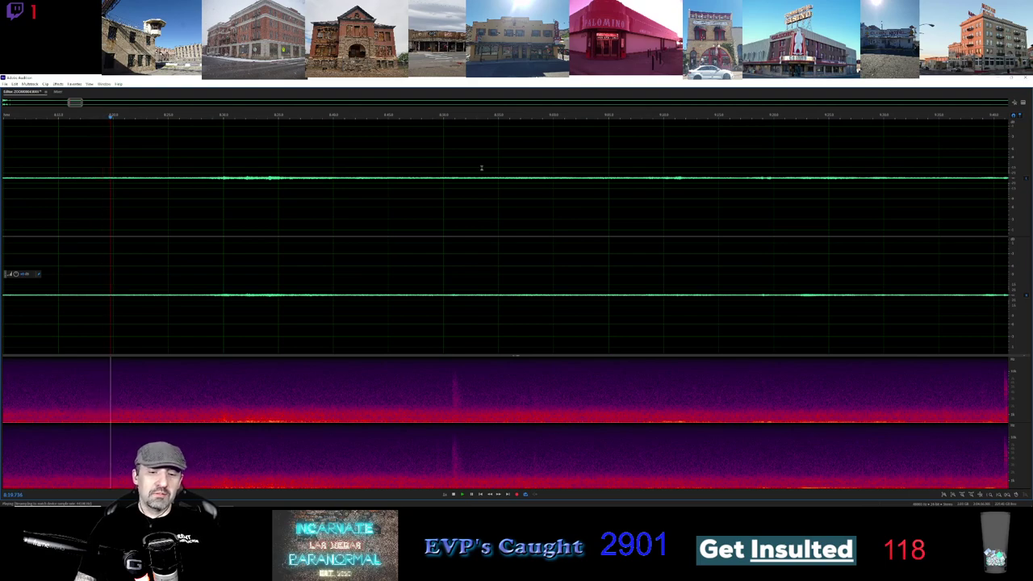
# - Scan the upcoming waveform and spectrogram past the 20-minute mark for visible sounds, and return to the section around 9:00
pyautogui.scroll(-1, 82, 118)
pyautogui.hscroll(3, 505, 234)
pyautogui.hscroll(1, 505, 234)
pyautogui.hscroll(4, 505, 234)
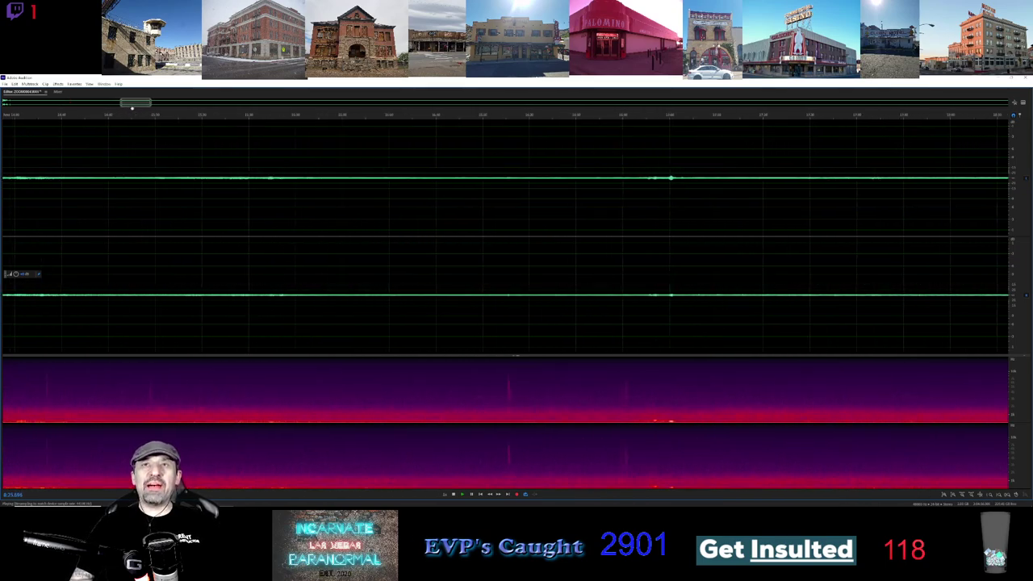
pyautogui.scroll(2, 283, 238)
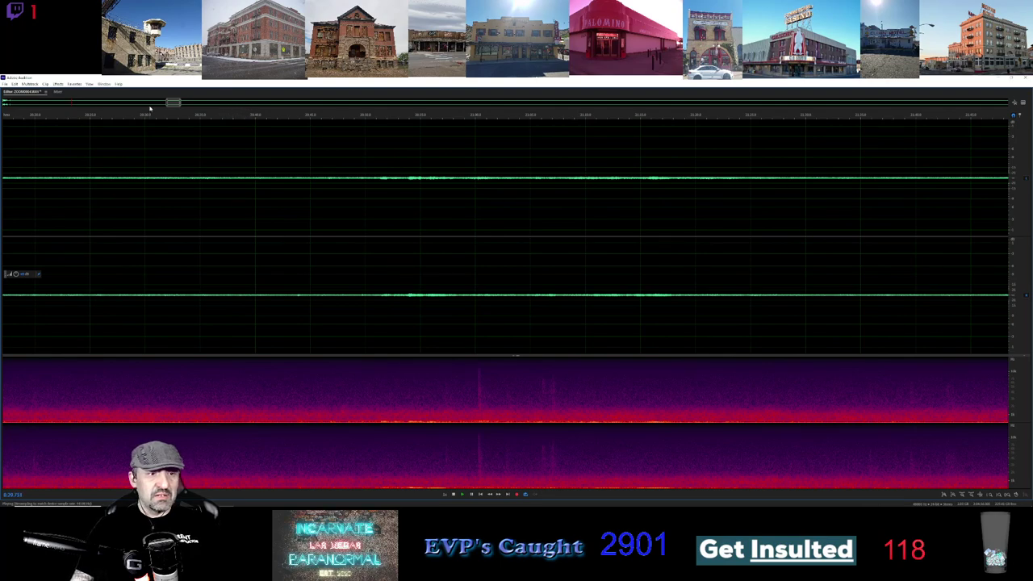
pyautogui.moveTo(174, 102); pyautogui.dragTo(75, 101)
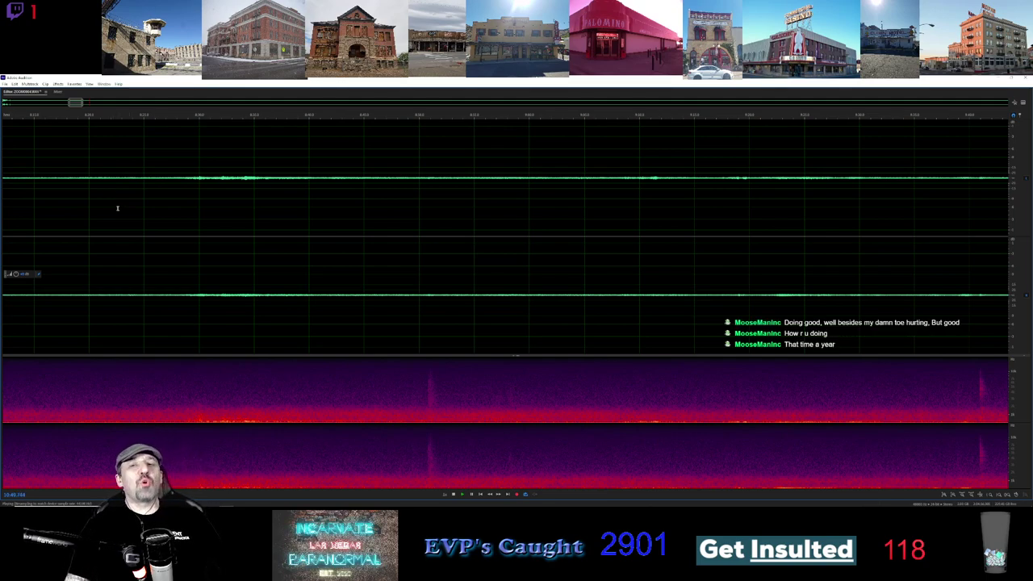
# - Skip playback ahead in turn to about 16:08, 17:38, 18:16 and 19:11 to listen for faint sounds
pyautogui.moveTo(73, 102); pyautogui.dragTo(91, 108)
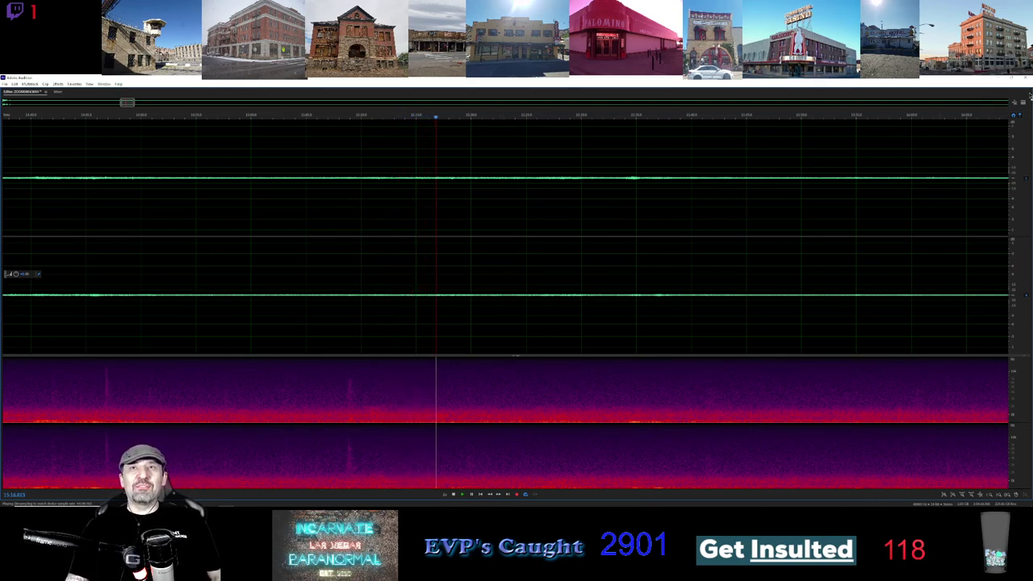
pyautogui.click(1001, 119)
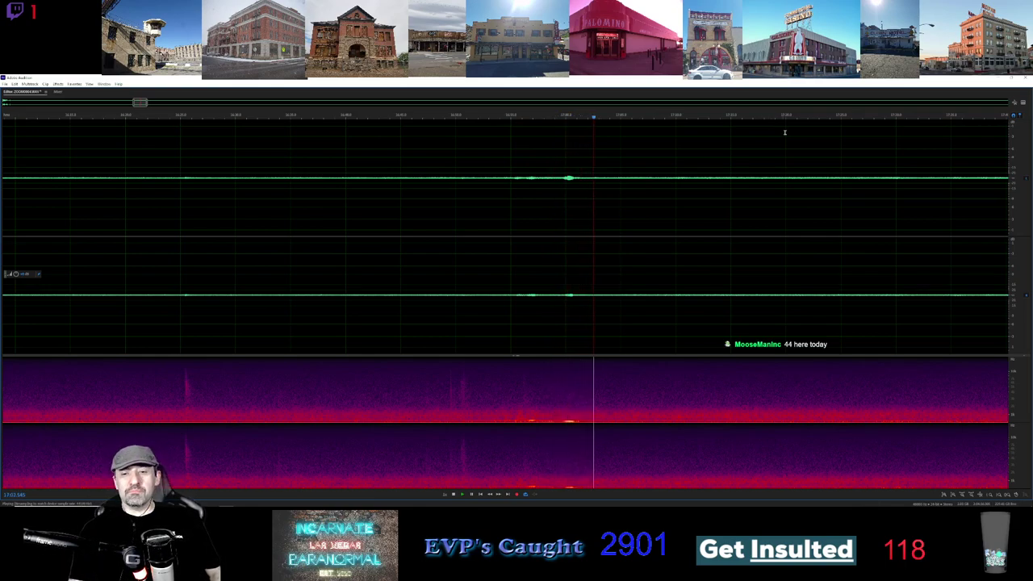
pyautogui.click(988, 120)
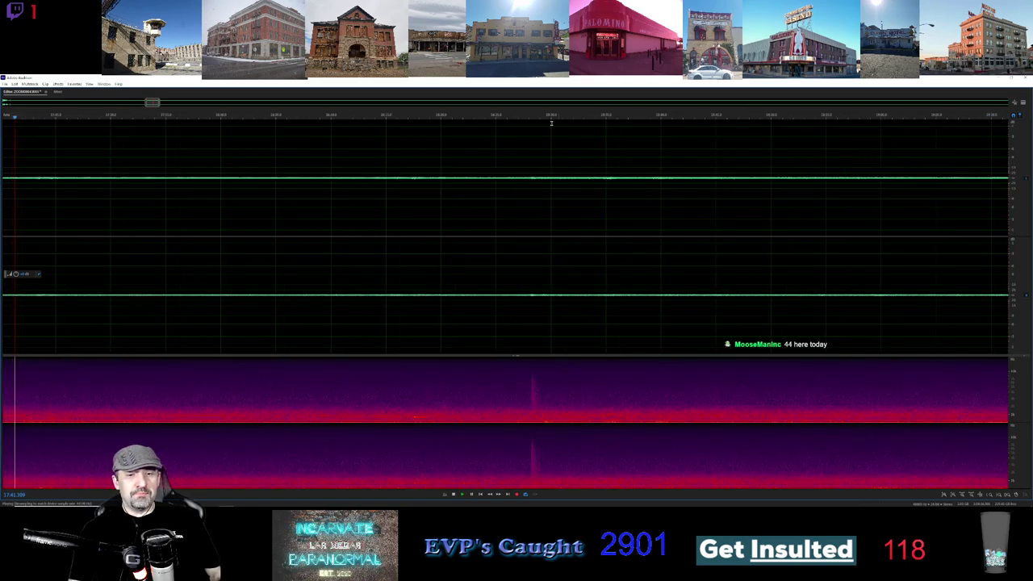
pyautogui.click(393, 121)
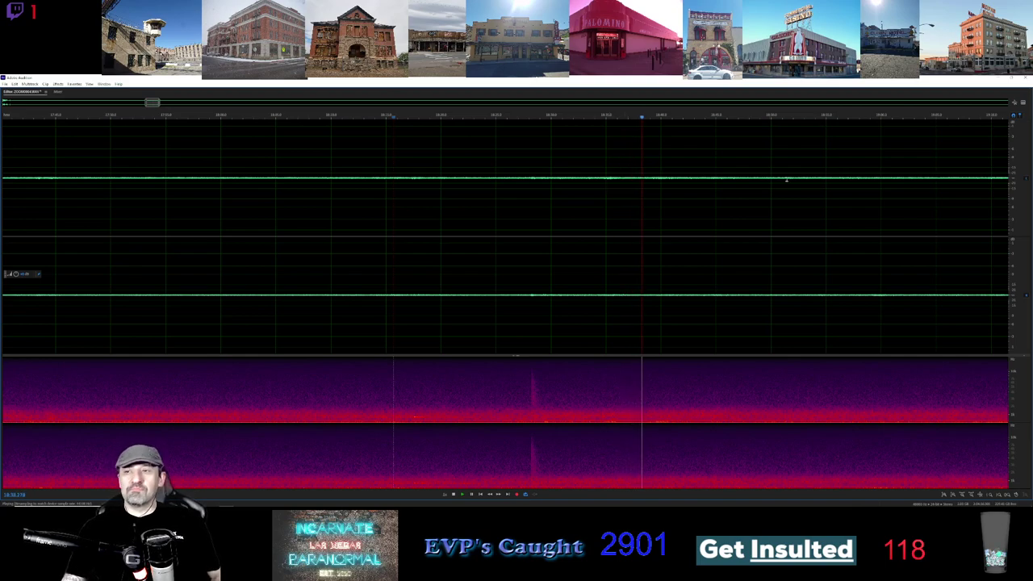
pyautogui.click(1002, 117)
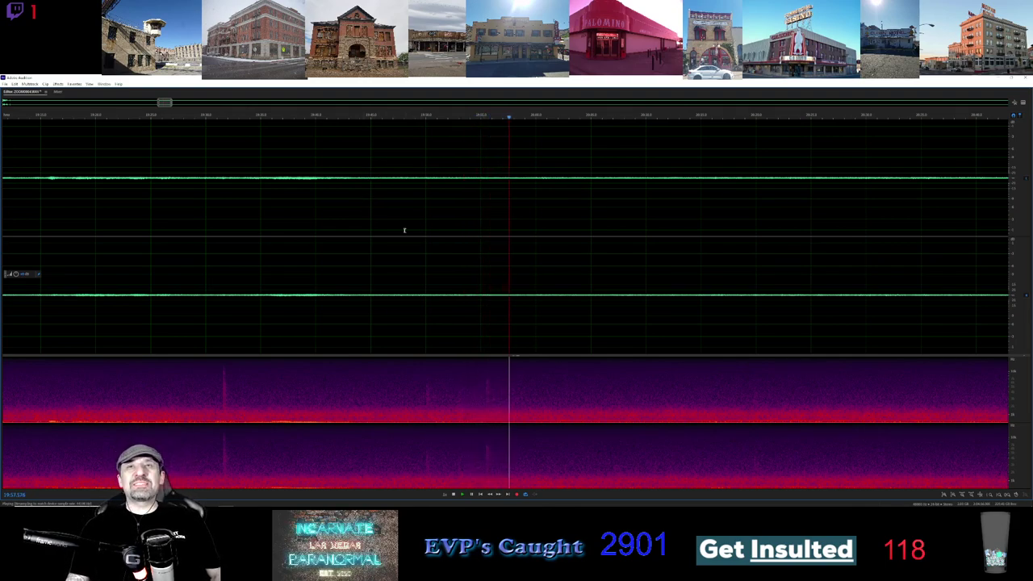
# - Skip playback ahead to about 20:51 and listen through the quiet recording past the 24-minute mark
pyautogui.moveTo(164, 102); pyautogui.dragTo(173, 103)
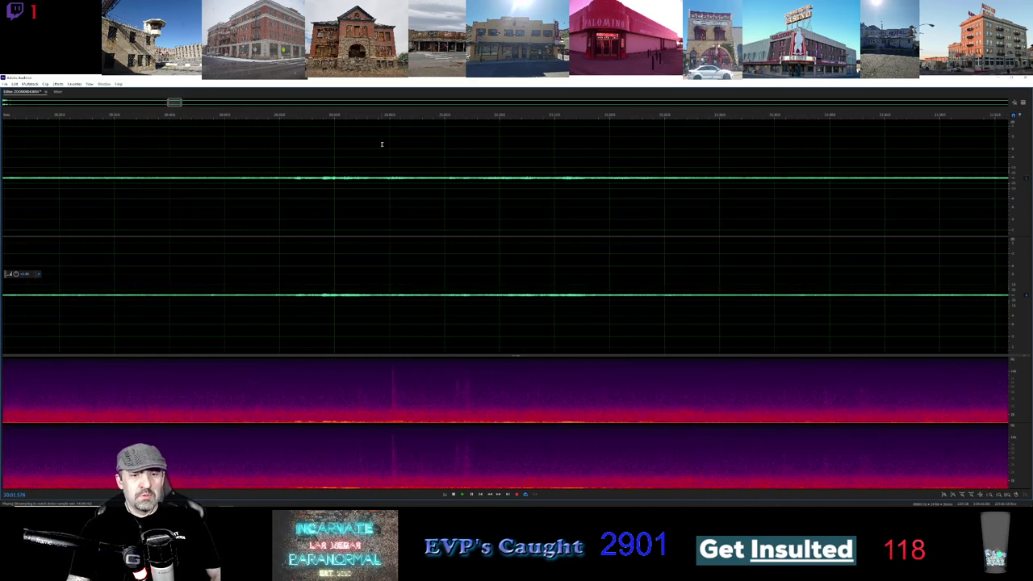
pyautogui.click(294, 117)
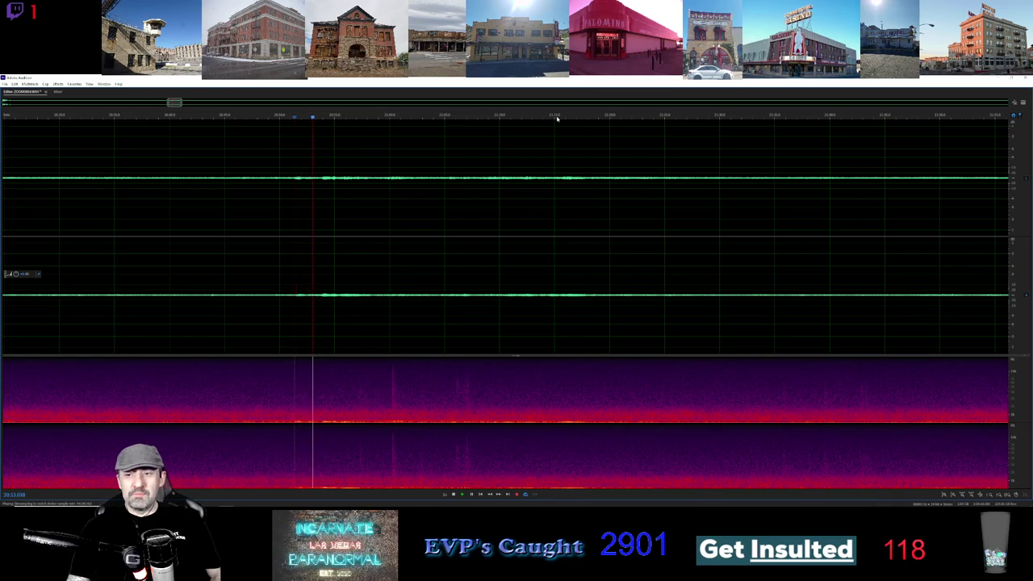
pyautogui.scroll(1, 485, 217)
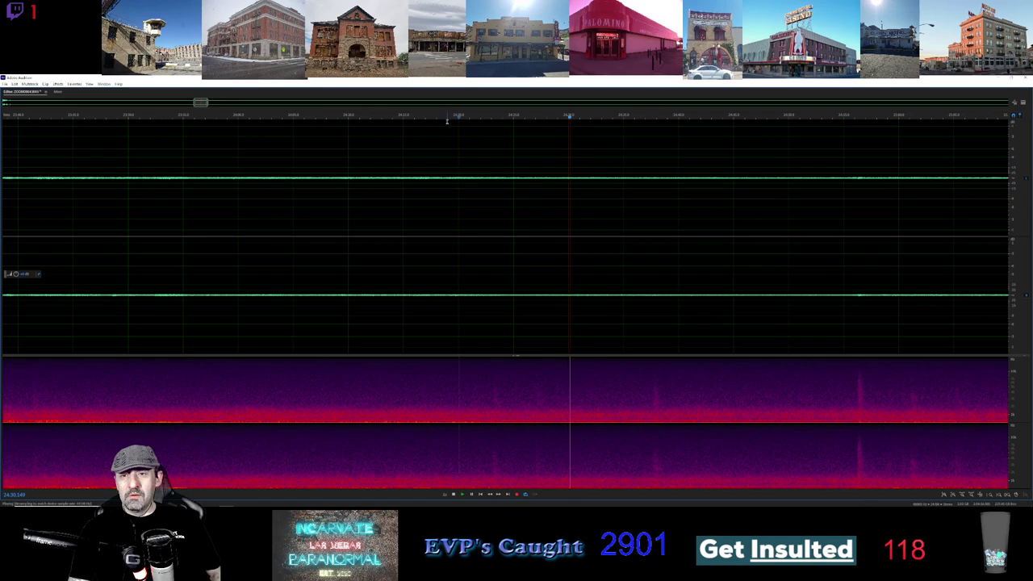
# - Scan the waveform and spectrogram near the end of the recording for visible sounds, and return to the section around 25:00
pyautogui.moveTo(201, 103); pyautogui.dragTo(920, 95)
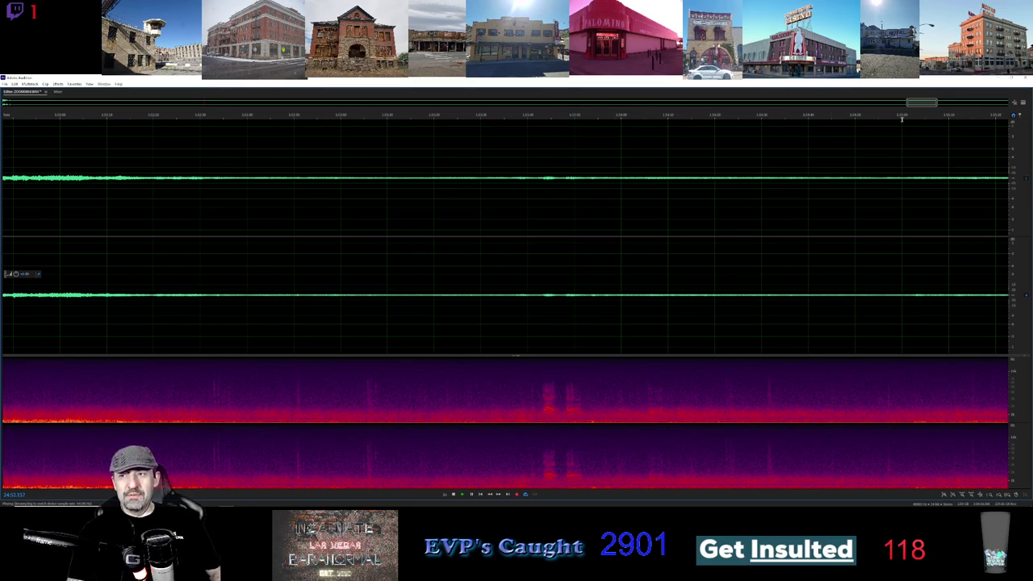
pyautogui.moveTo(916, 102); pyautogui.dragTo(782, 106)
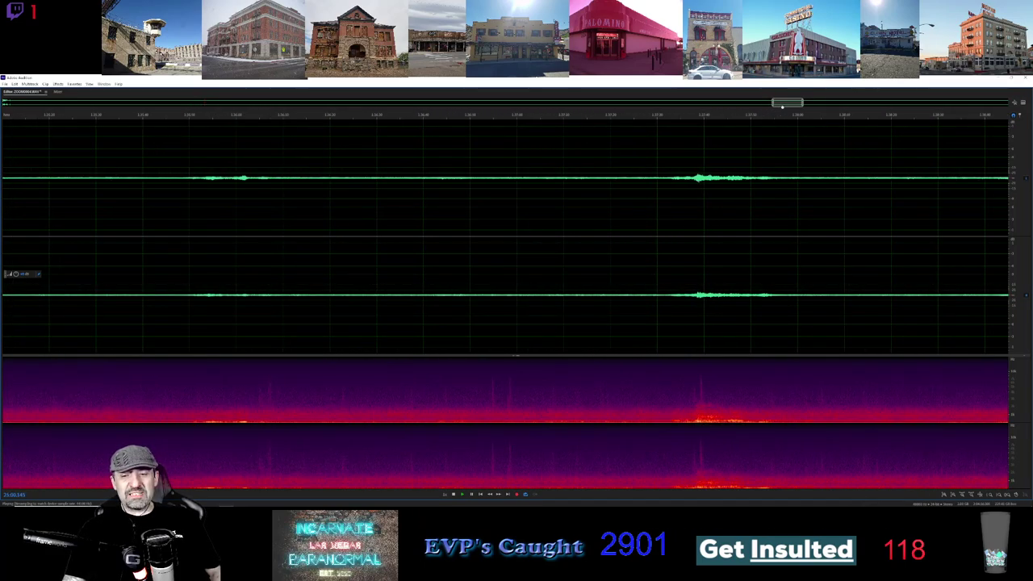
pyautogui.moveTo(782, 106); pyautogui.dragTo(213, 106)
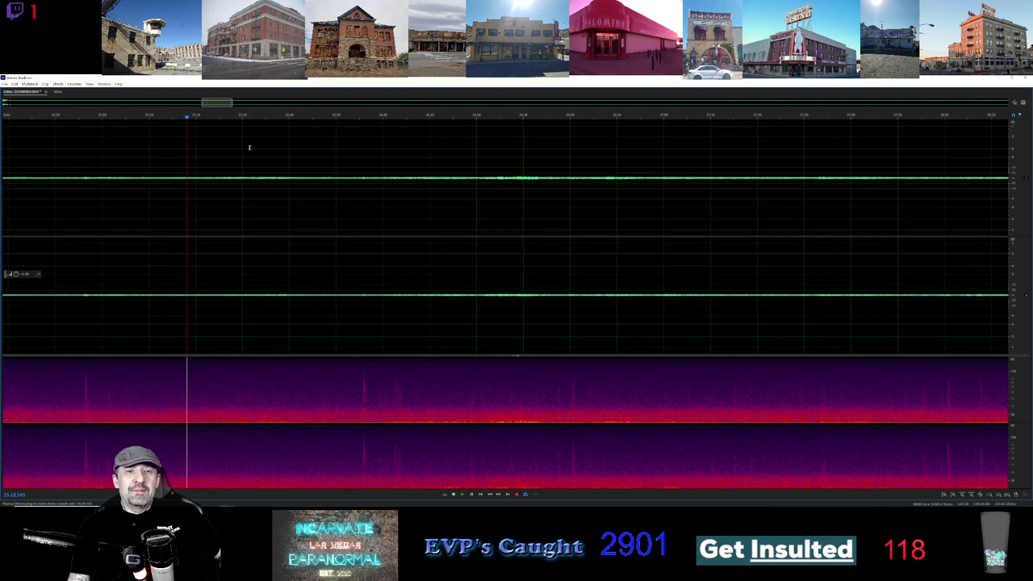
# - Select the quiet passage from about 27:19 to 27:24, listen to it repeatedly, and clear the selection to continue onward
pyautogui.scroll(2, 266, 182)
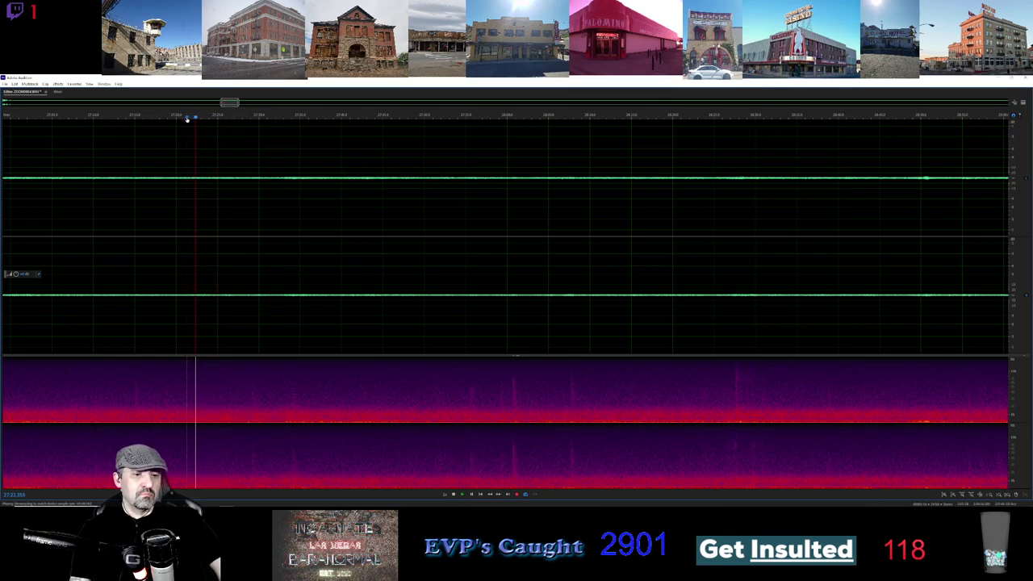
pyautogui.scroll(2, 196, 282)
pyautogui.moveTo(196, 302); pyautogui.dragTo(238, 317)
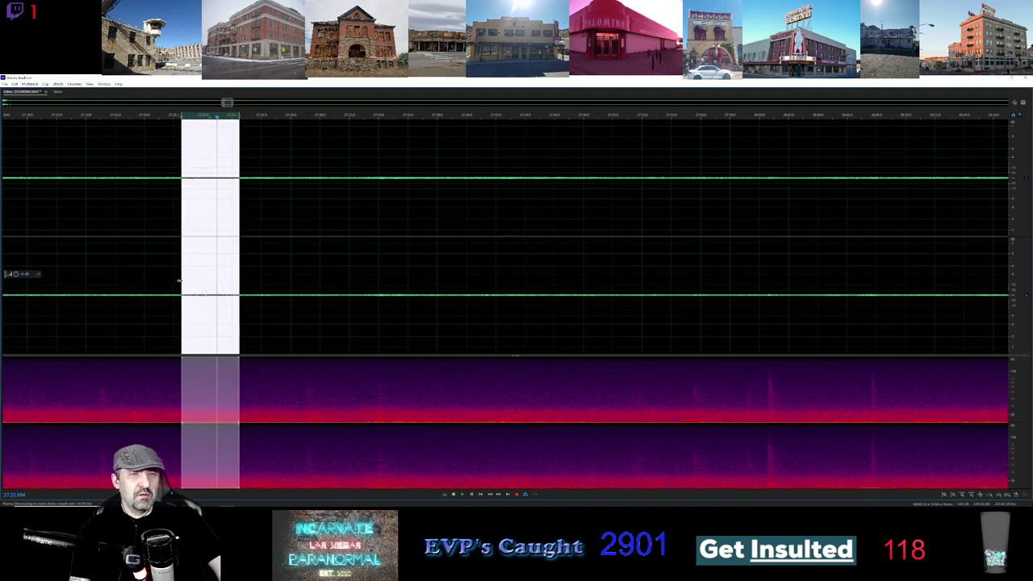
pyautogui.moveTo(179, 280); pyautogui.dragTo(170, 277)
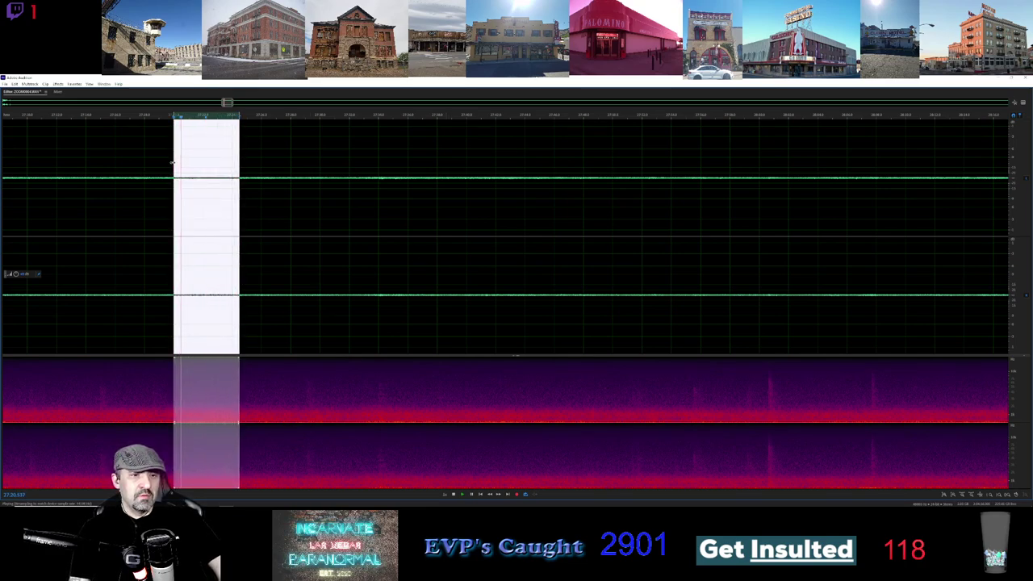
pyautogui.moveTo(172, 163); pyautogui.dragTo(159, 164)
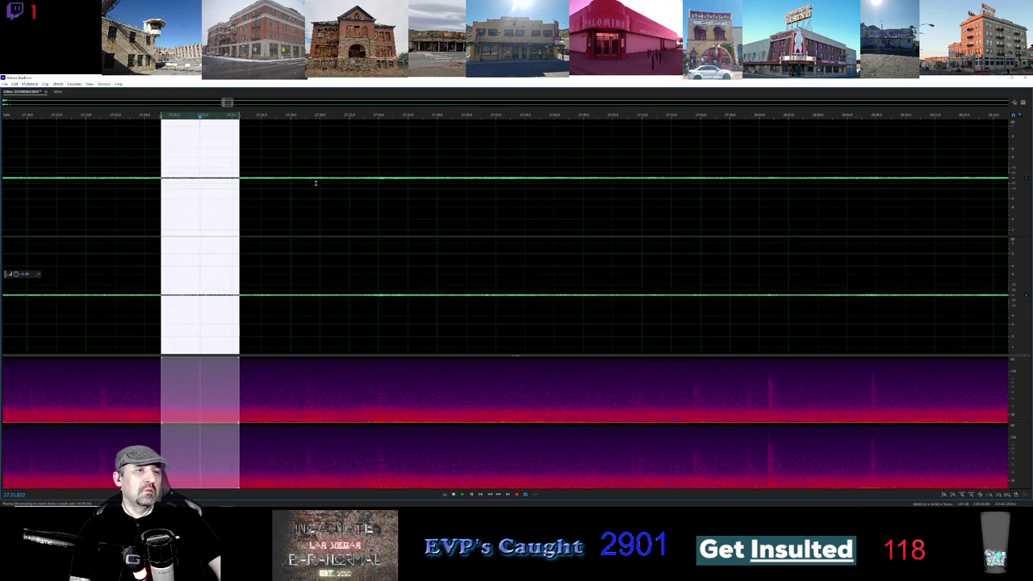
pyautogui.click(317, 184)
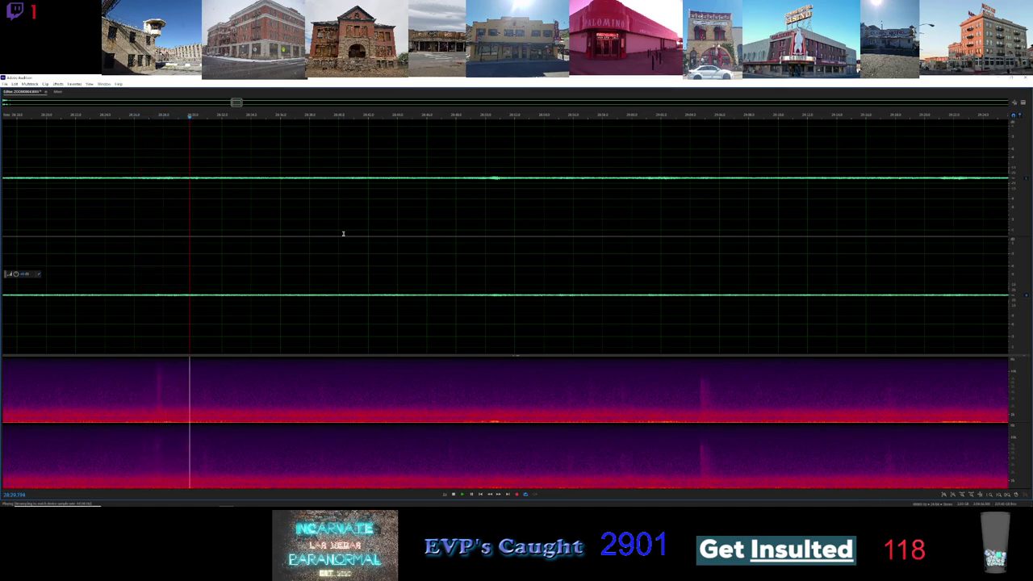
# - Replay the faint sound from about 28:26 several times to identify it
pyautogui.click(158, 117)
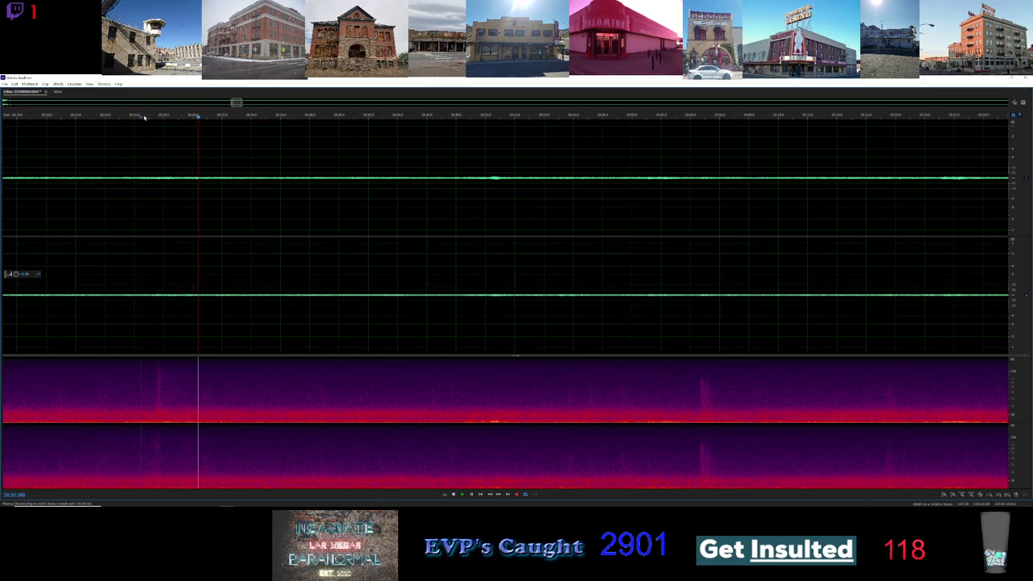
pyautogui.click(144, 118)
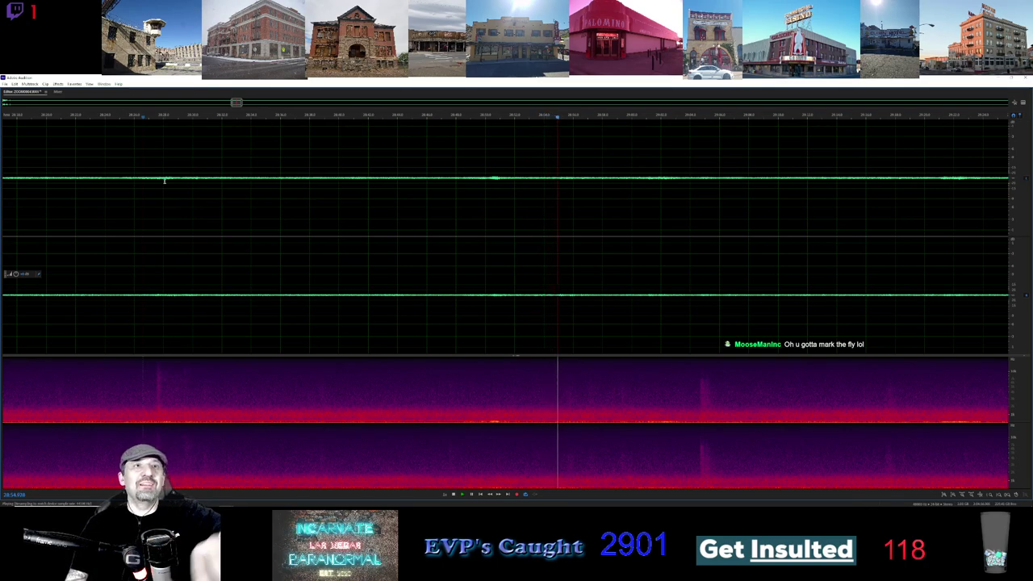
pyautogui.click(145, 118)
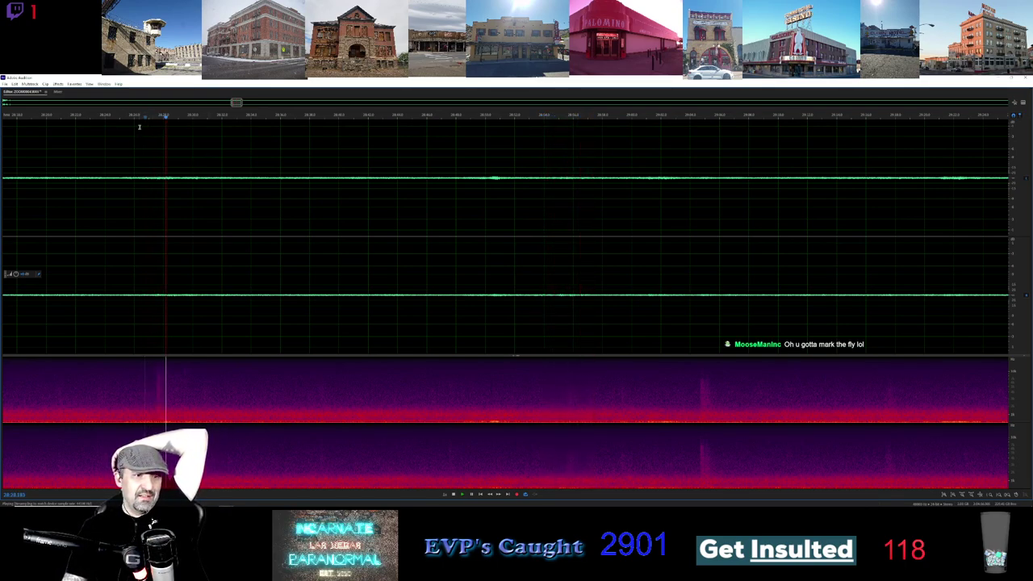
# - Select the passage from about 28:26 to 28:32 and save that selection as a separate MP3 file
pyautogui.moveTo(137, 127); pyautogui.dragTo(222, 139)
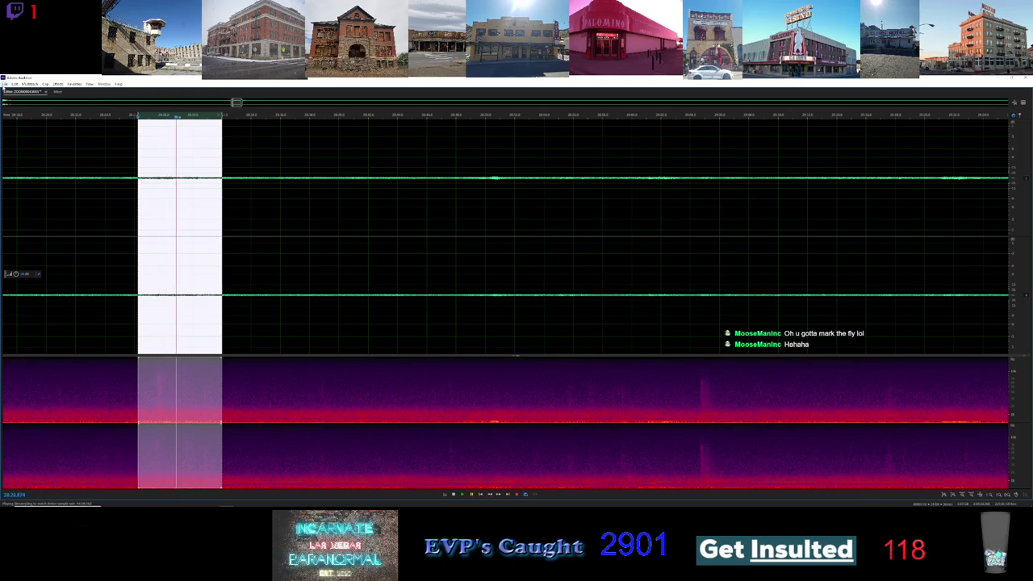
pyautogui.click(5, 84)
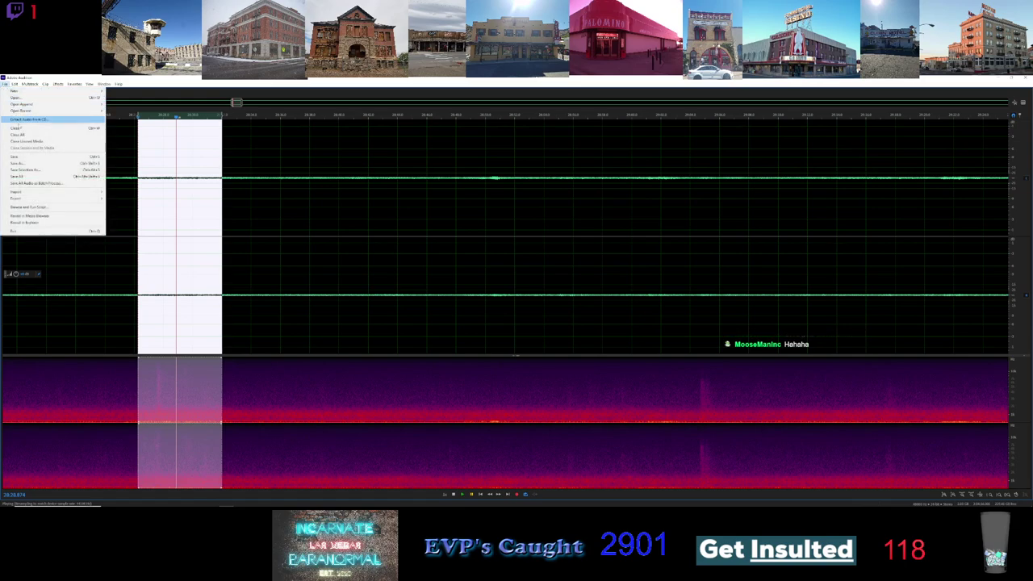
pyautogui.click(25, 171)
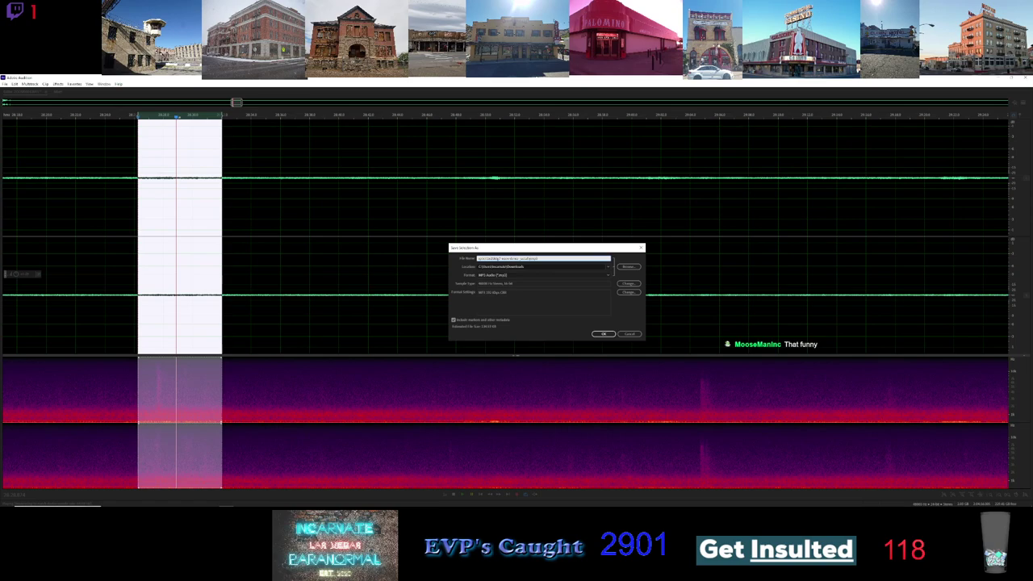
pyautogui.press('Return')
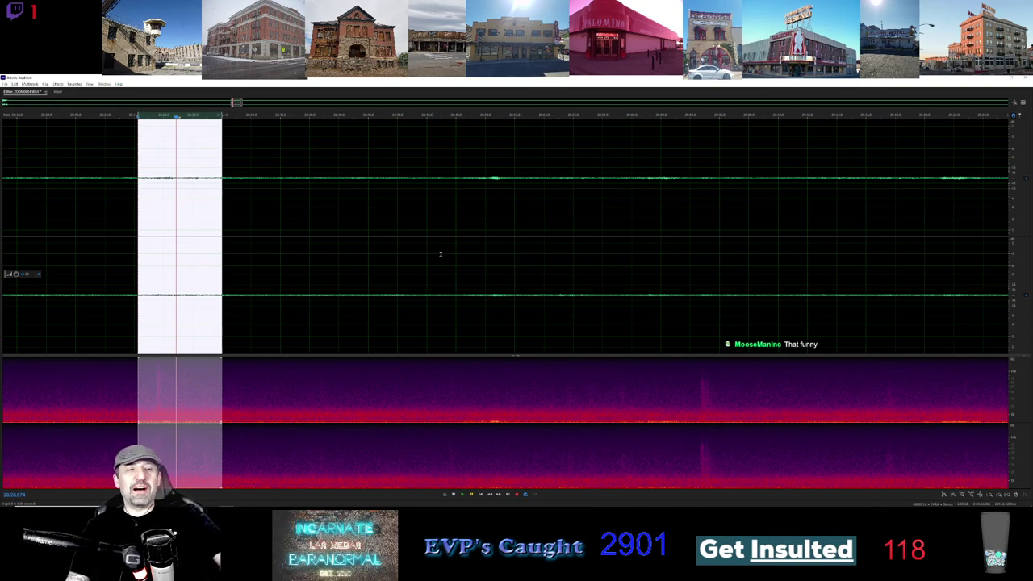
# - Clear the selection and skip playback ahead in turn to about 32:18, 33:09 and 33:33 to listen for faint sounds
pyautogui.click(327, 277)
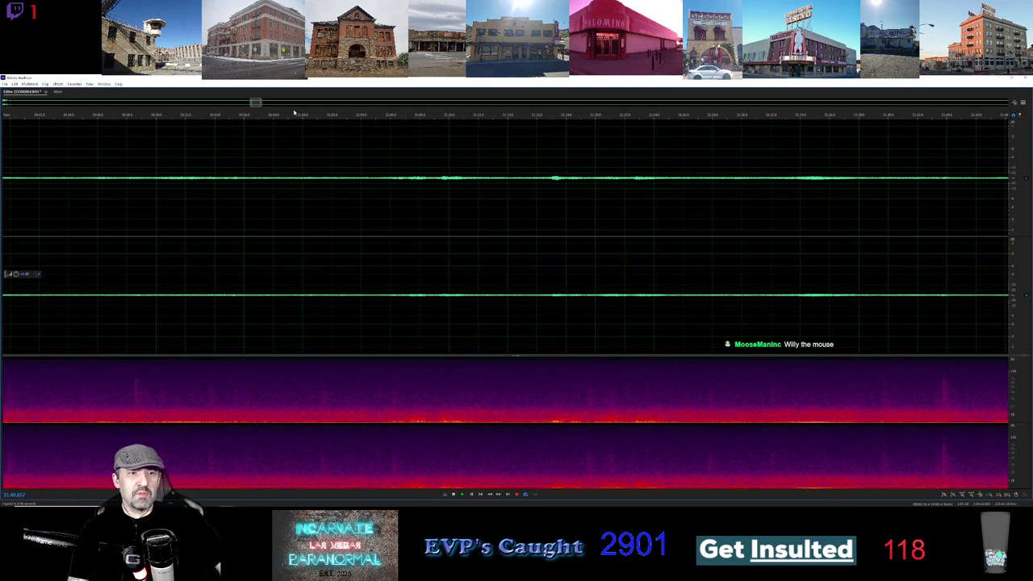
pyautogui.moveTo(255, 102); pyautogui.dragTo(264, 102)
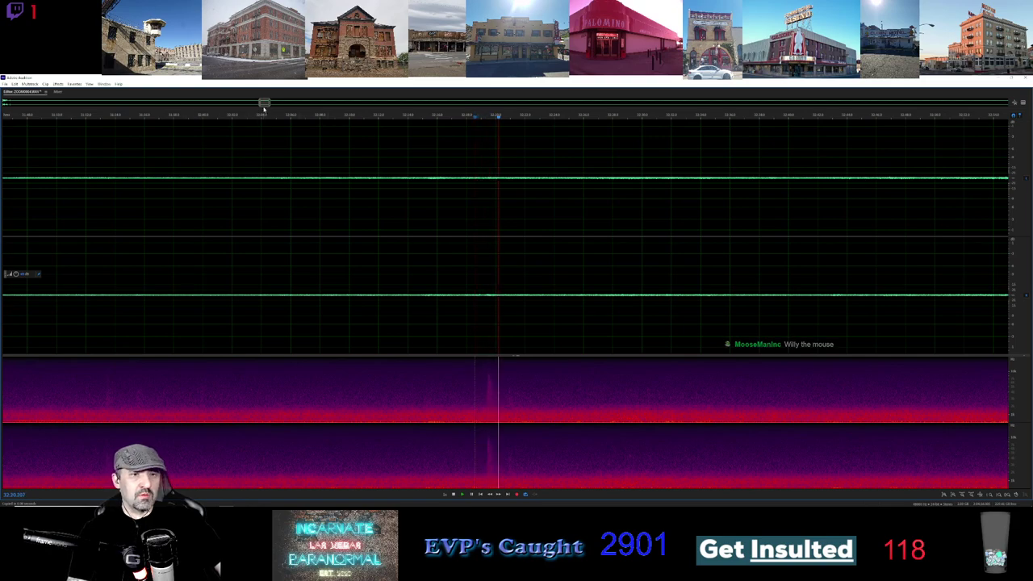
pyautogui.moveTo(264, 102); pyautogui.dragTo(271, 102)
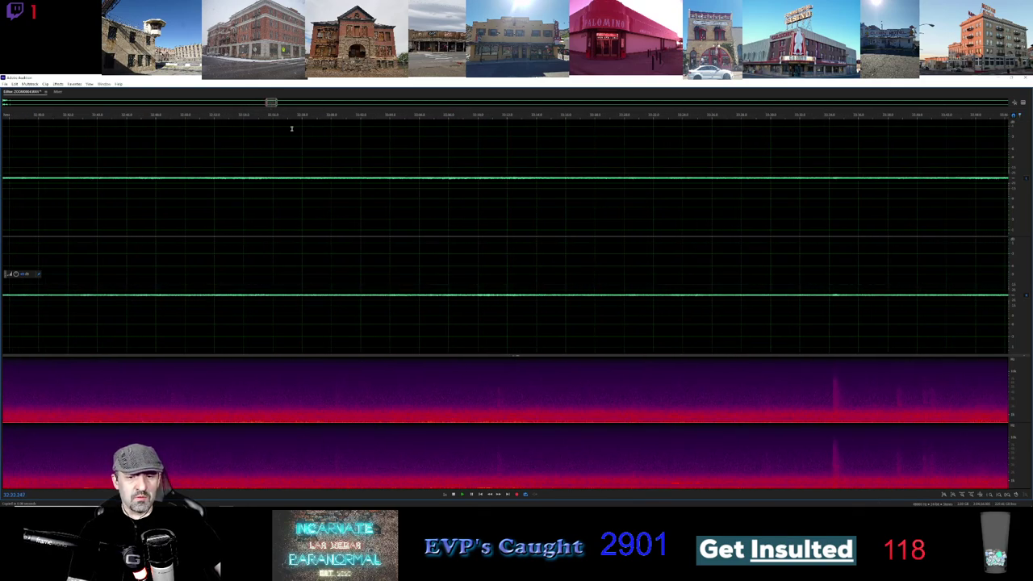
pyautogui.click(482, 117)
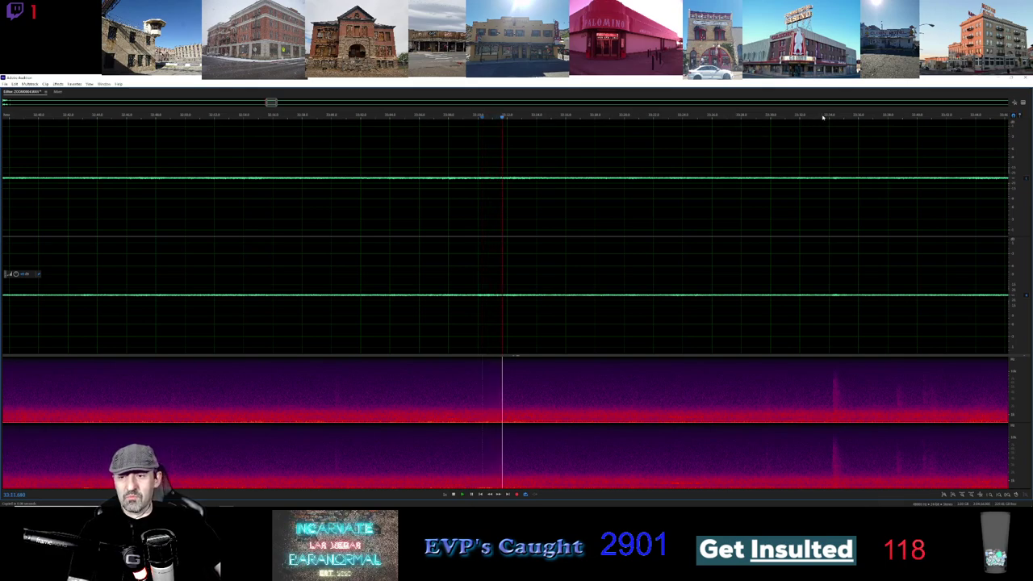
pyautogui.scroll(-2, 380, 133)
pyautogui.scroll(1, 380, 139)
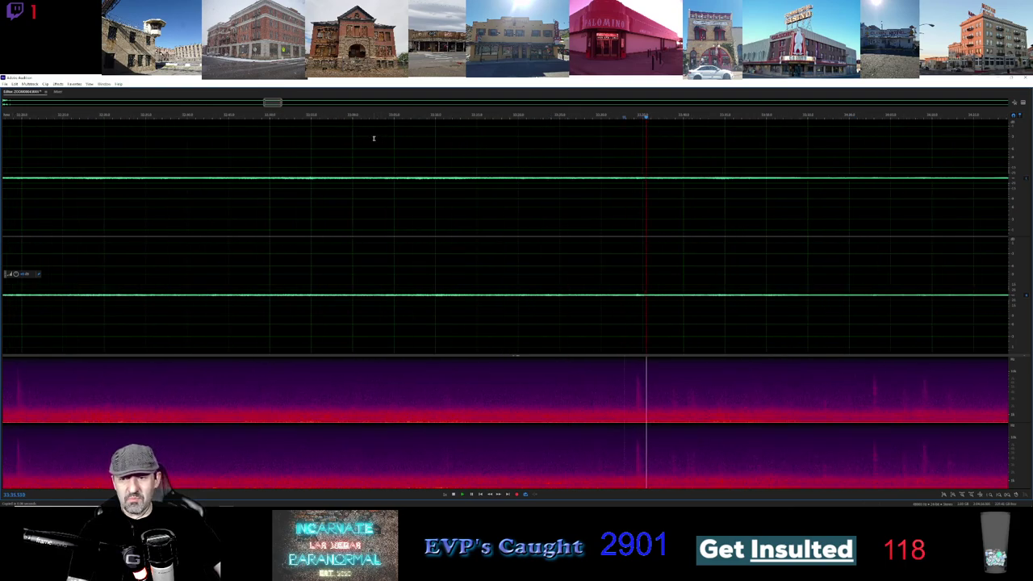
# - Skip playback ahead to about 36:02 and listen through the quiet recording past the 45-minute mark
pyautogui.moveTo(277, 104); pyautogui.dragTo(283, 105)
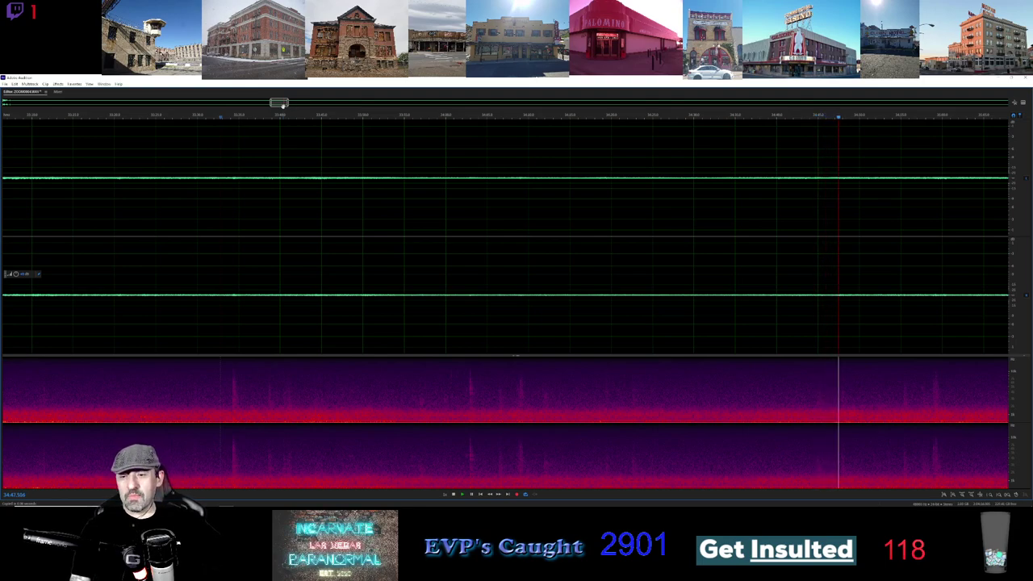
pyautogui.scroll(-1, 279, 104)
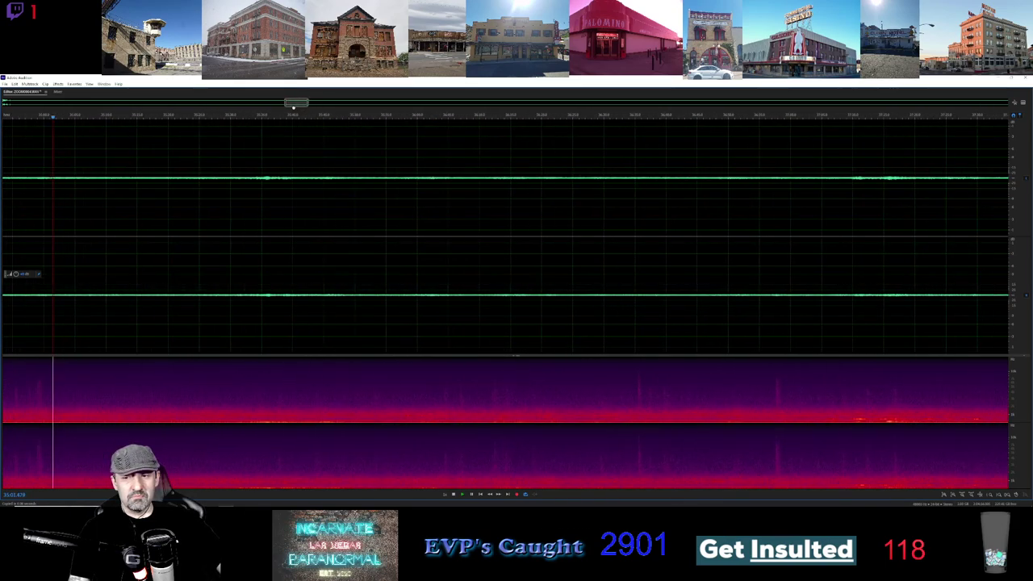
pyautogui.click(419, 118)
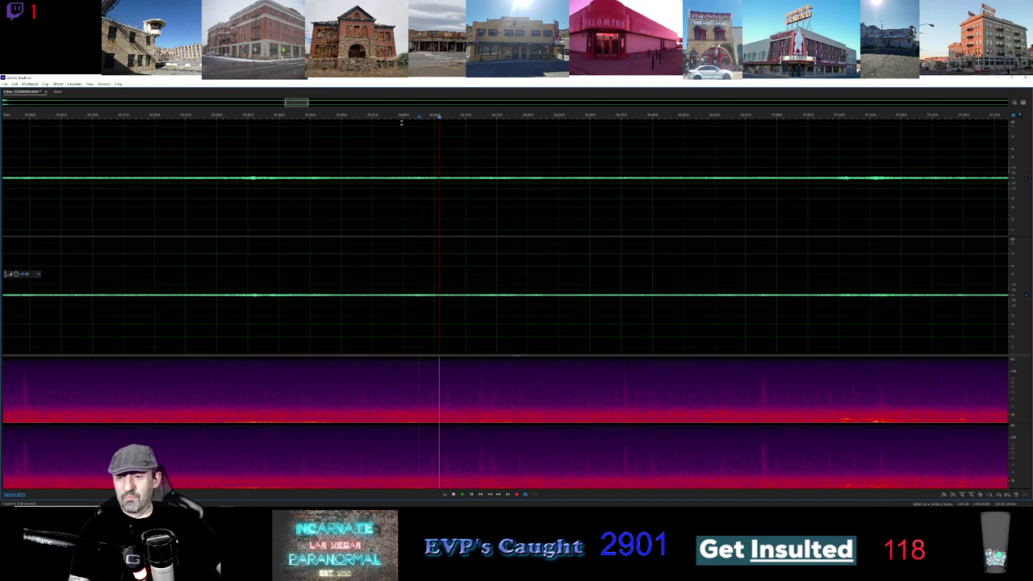
pyautogui.hscroll(3, 401, 121)
pyautogui.moveTo(301, 103); pyautogui.dragTo(303, 103)
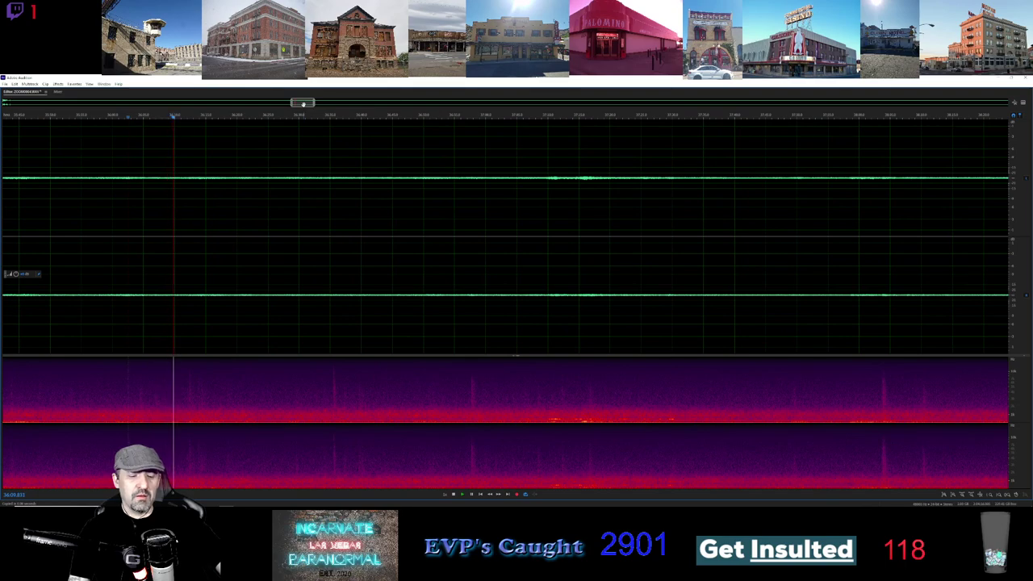
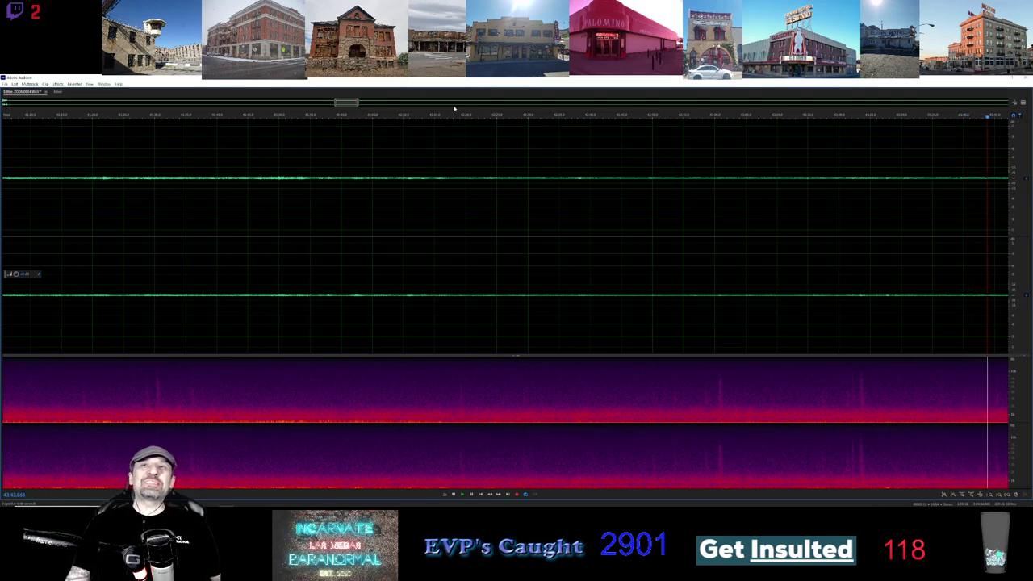
pyautogui.moveTo(340, 103); pyautogui.dragTo(362, 112)
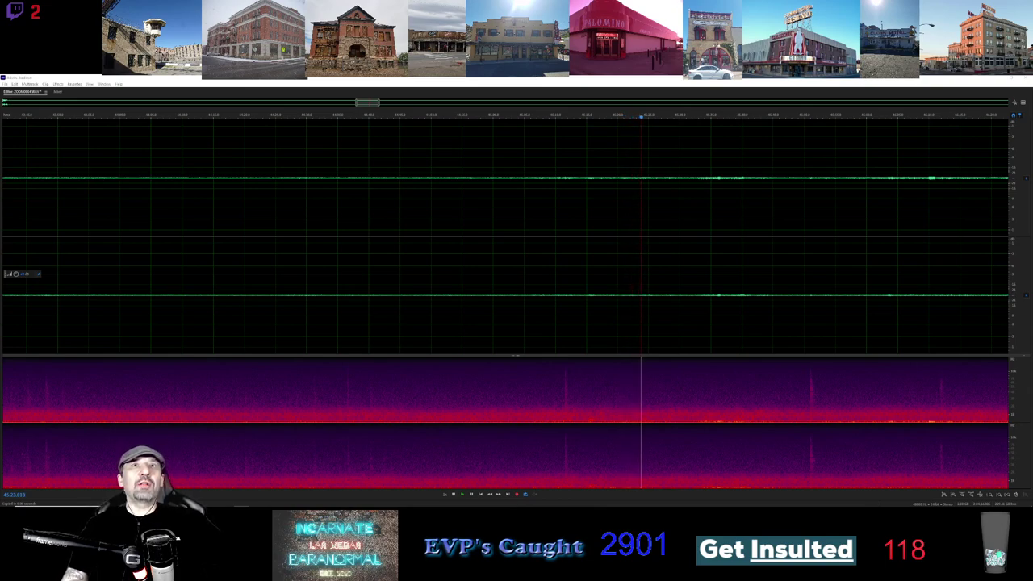
# - Bring up the photo over the audio editor, enlarge it for a closer look, and close the photo viewer
pyautogui.moveTo(436, 0); pyautogui.dragTo(382, 167)
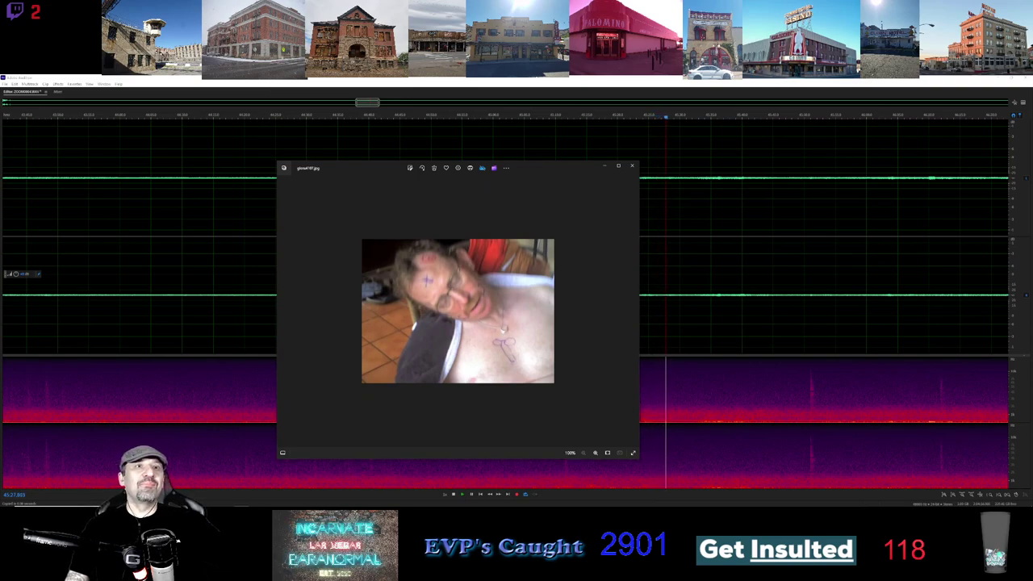
pyautogui.scroll(4, 475, 282)
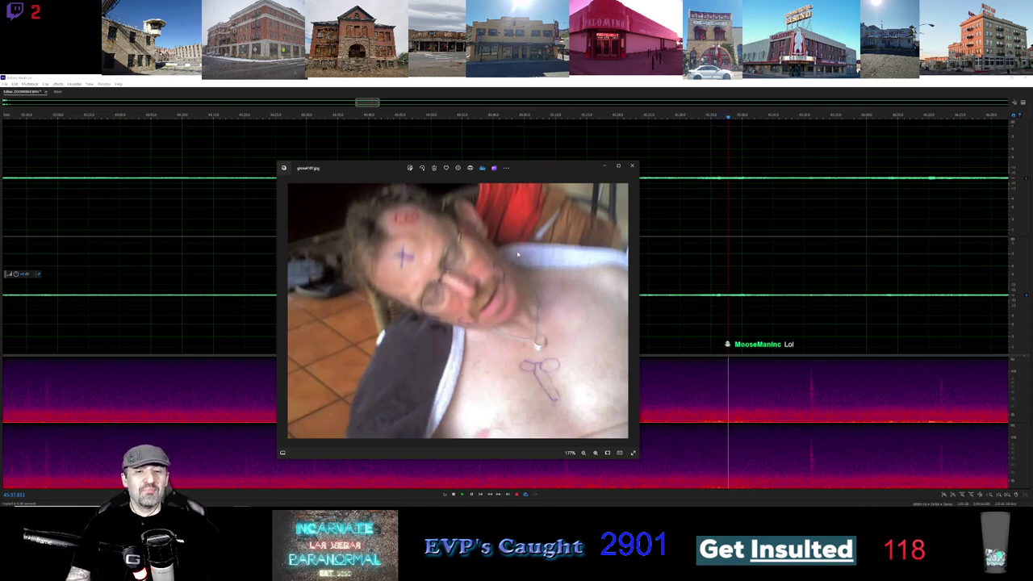
pyautogui.click(631, 167)
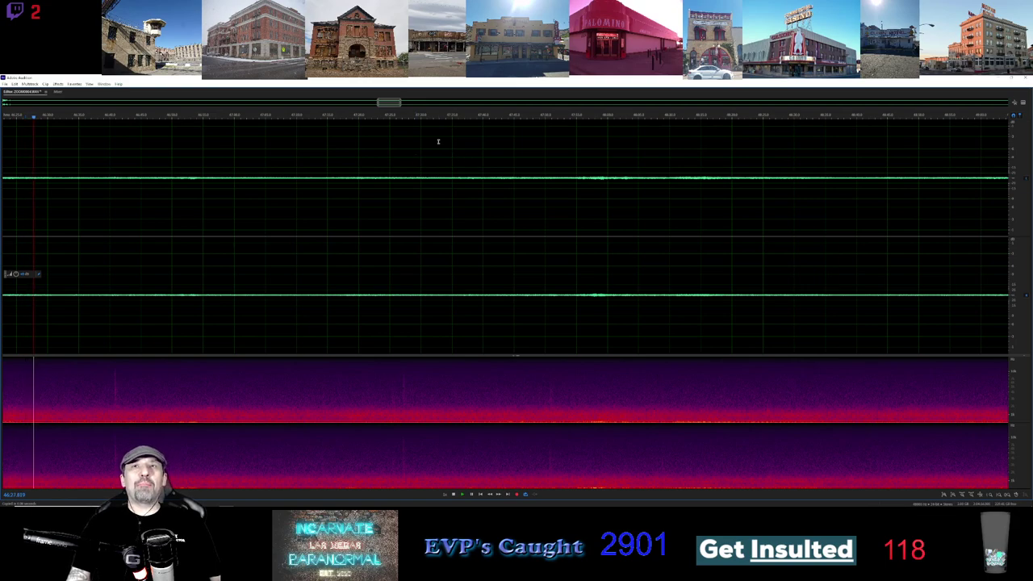
# - Skip playback ahead to about 49:15, listen on, and replay the faint sound from about 52:37
pyautogui.moveTo(389, 103); pyautogui.dragTo(400, 103)
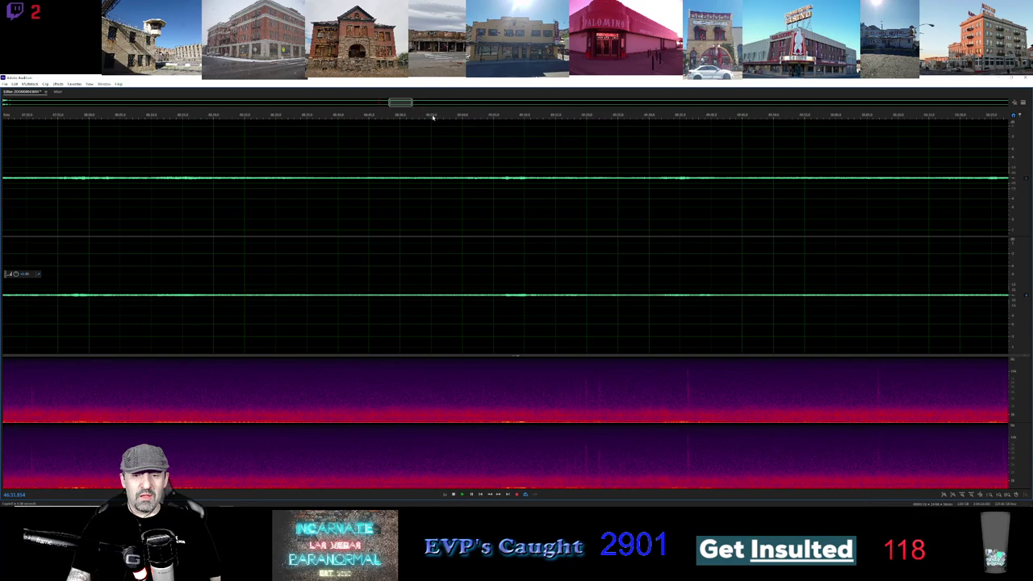
pyautogui.click(534, 114)
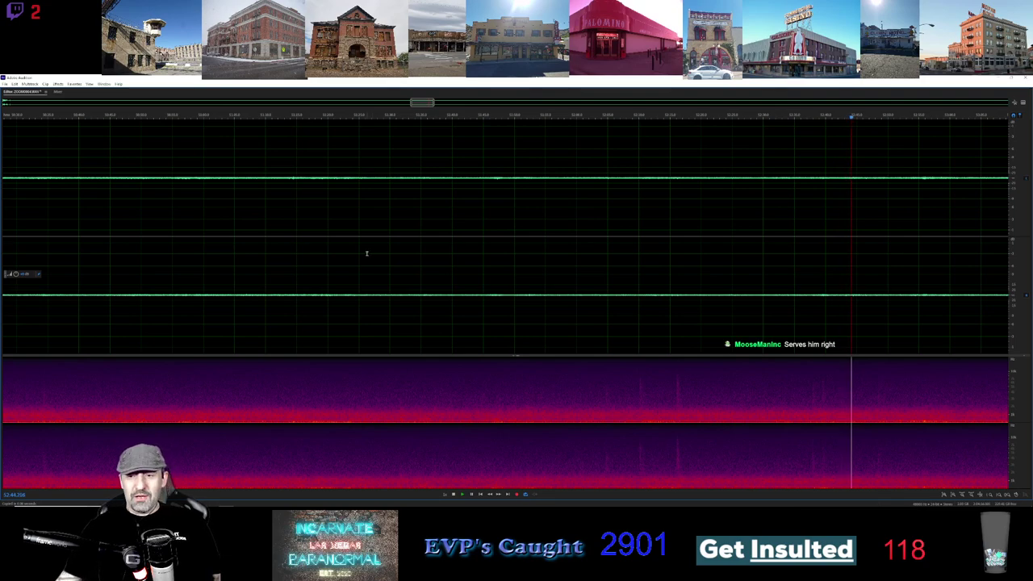
pyautogui.click(811, 118)
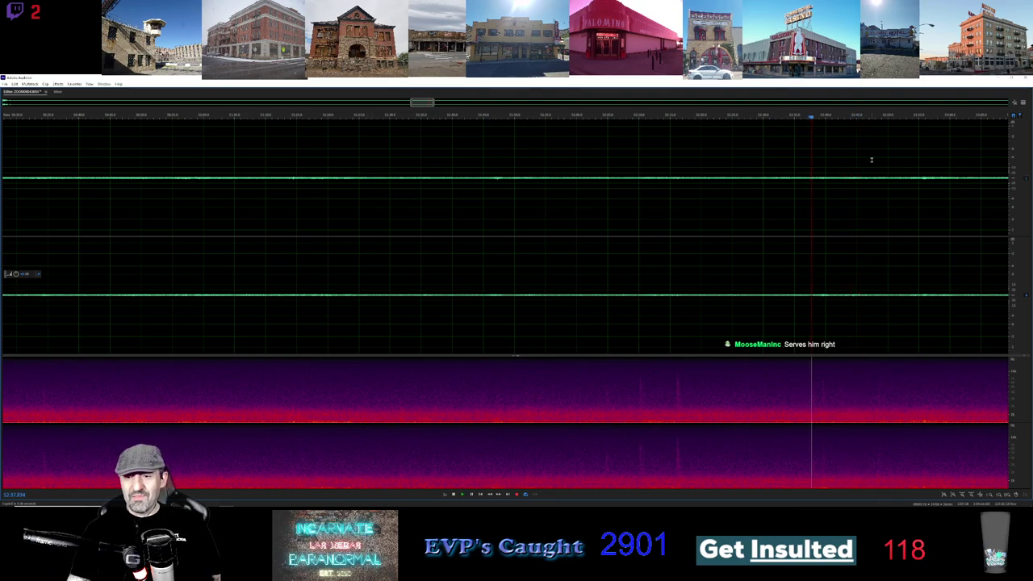
# - Listen on past 52:40, replay the brief sound from about 55:18, and continue listening from about 55:25
pyautogui.scroll(3, 831, 319)
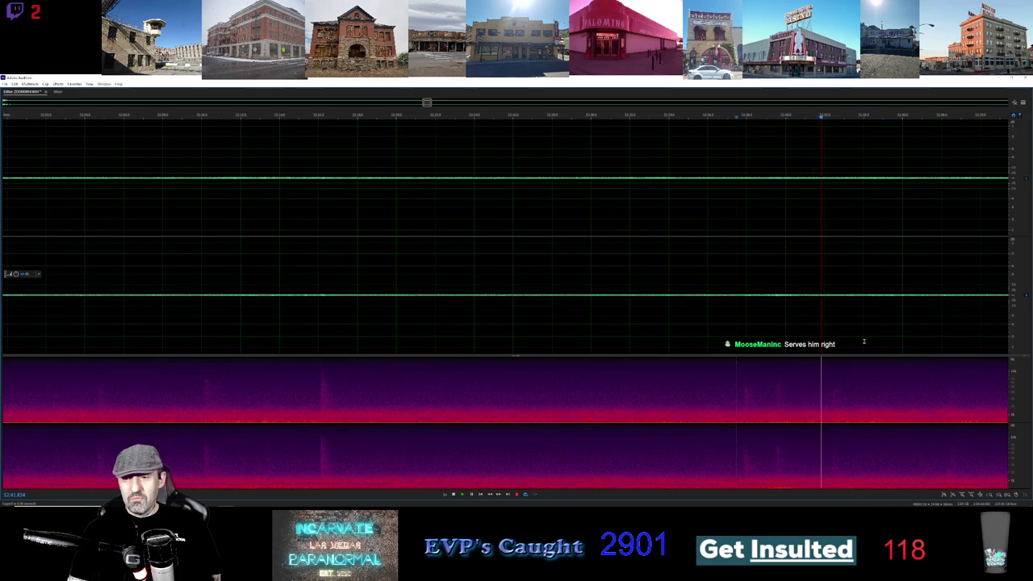
pyautogui.scroll(-3, 863, 341)
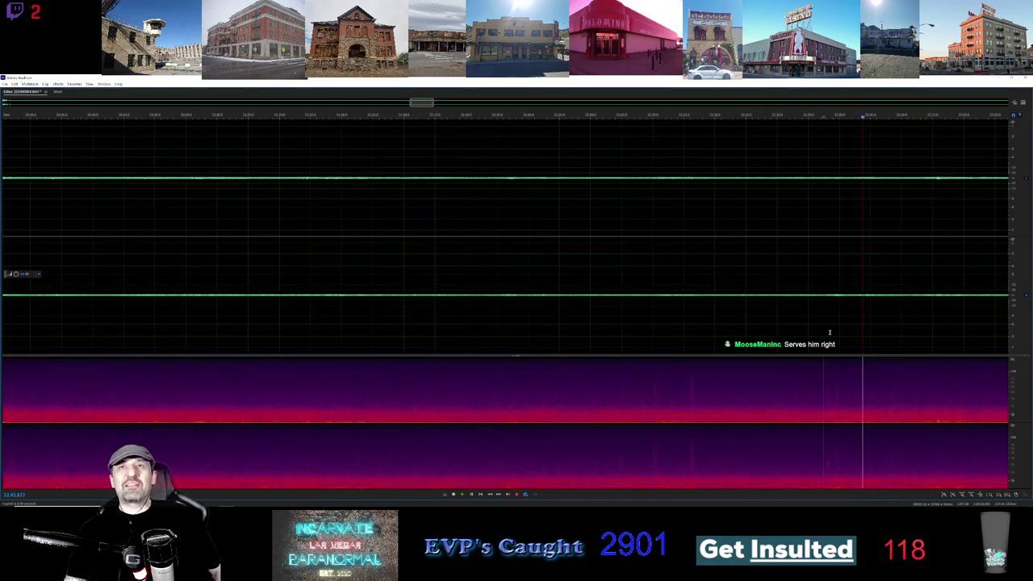
pyautogui.scroll(2, 811, 349)
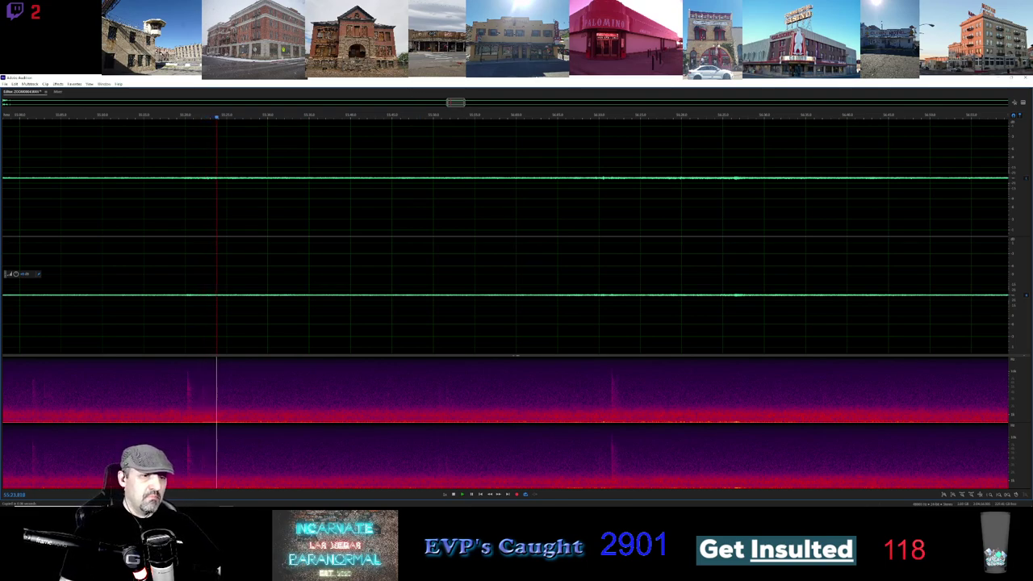
pyautogui.click(189, 116)
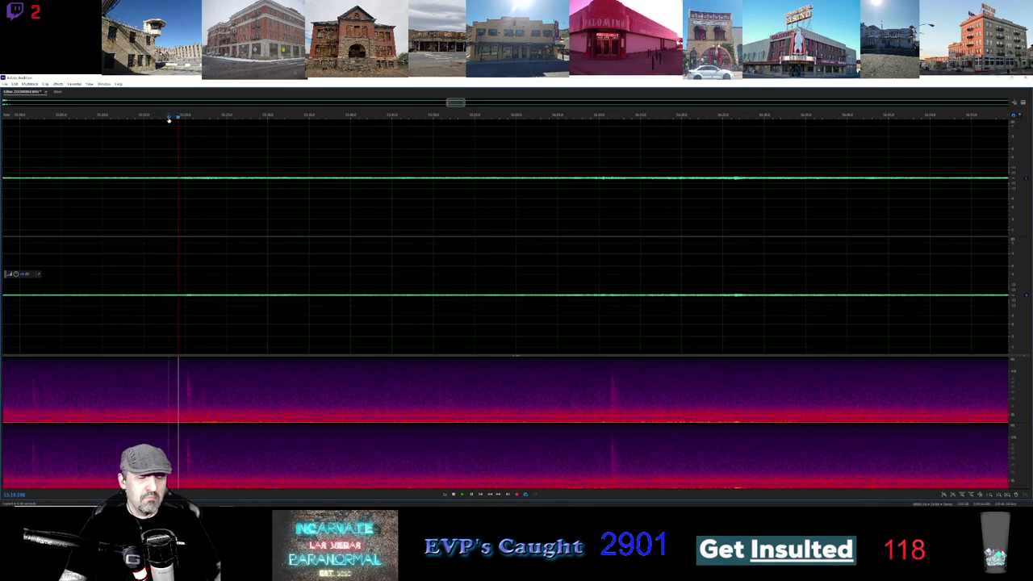
pyautogui.moveTo(187, 321); pyautogui.dragTo(198, 315)
pyautogui.click(222, 299)
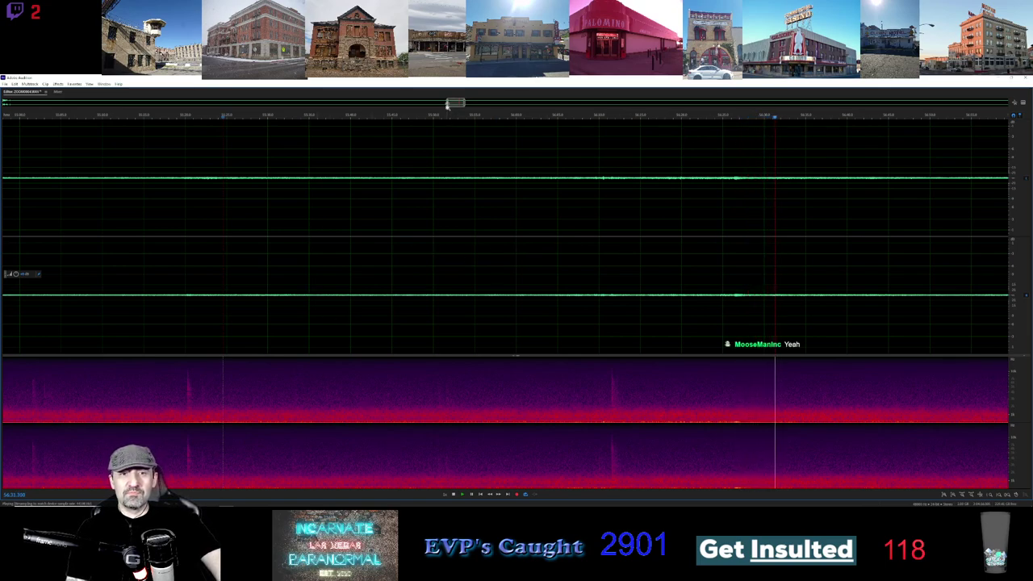
# - Skip playback ahead in turn to about 56:59, 59:32 and 59:48, and resume the paused playback from about 1:02:11
pyautogui.moveTo(457, 102); pyautogui.dragTo(464, 104)
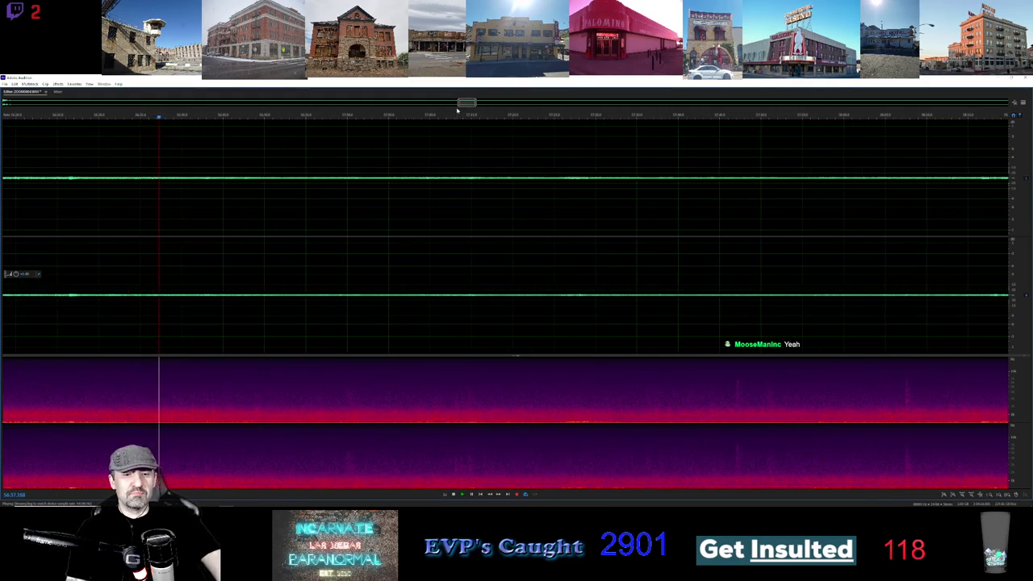
pyautogui.click(335, 116)
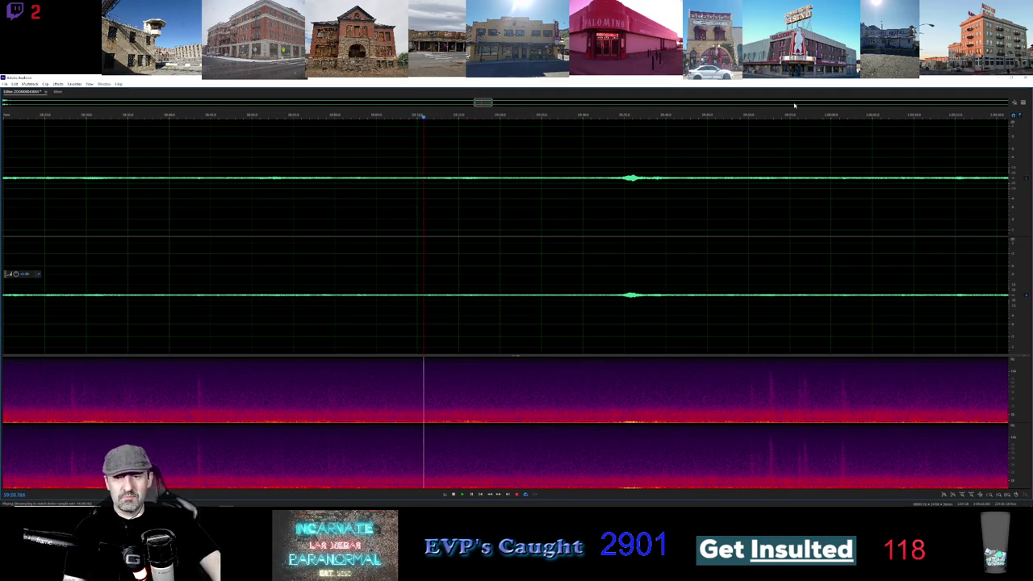
pyautogui.click(602, 116)
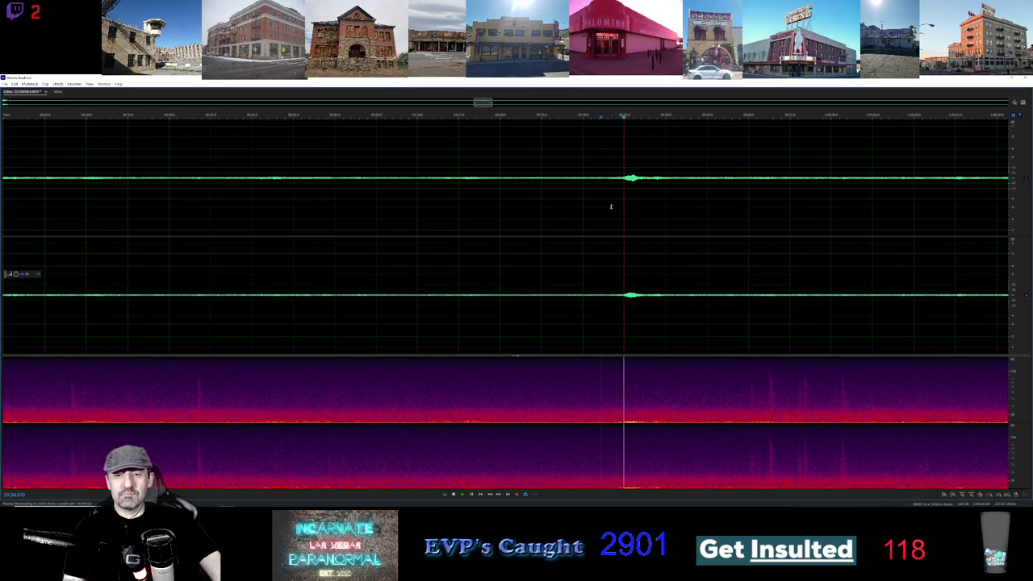
pyautogui.click(730, 117)
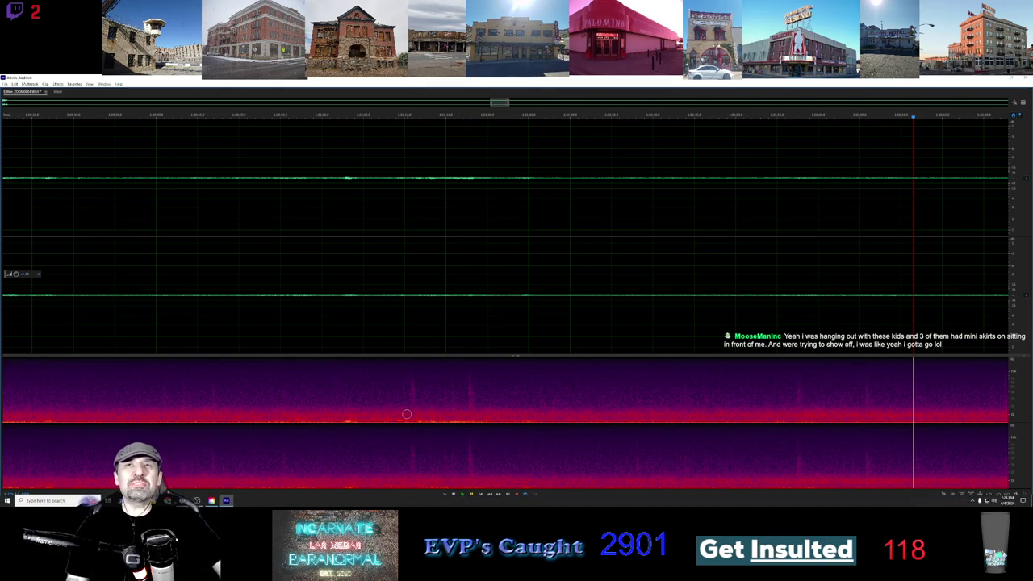
pyautogui.click(460, 493)
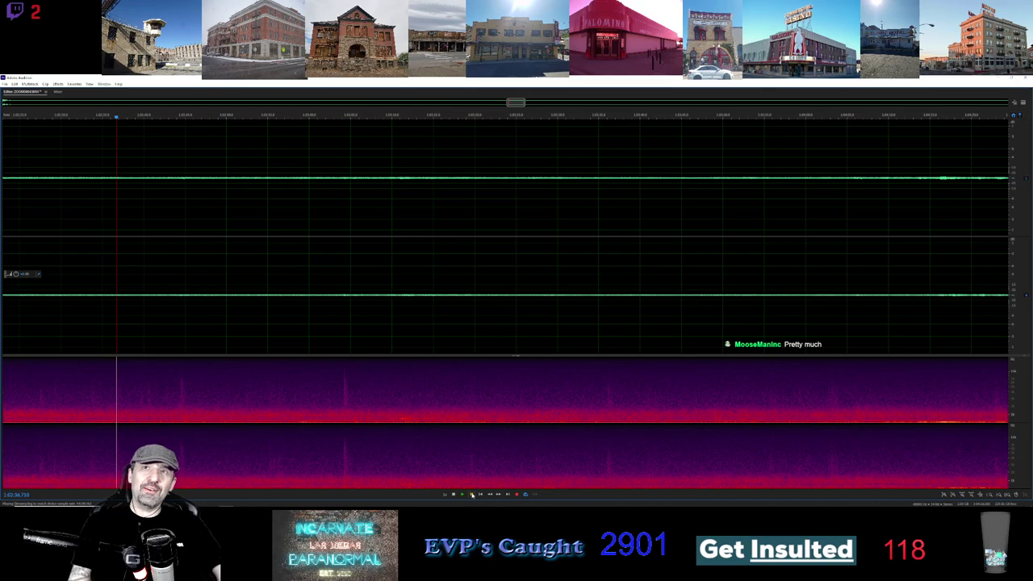
pyautogui.moveTo(509, 494)
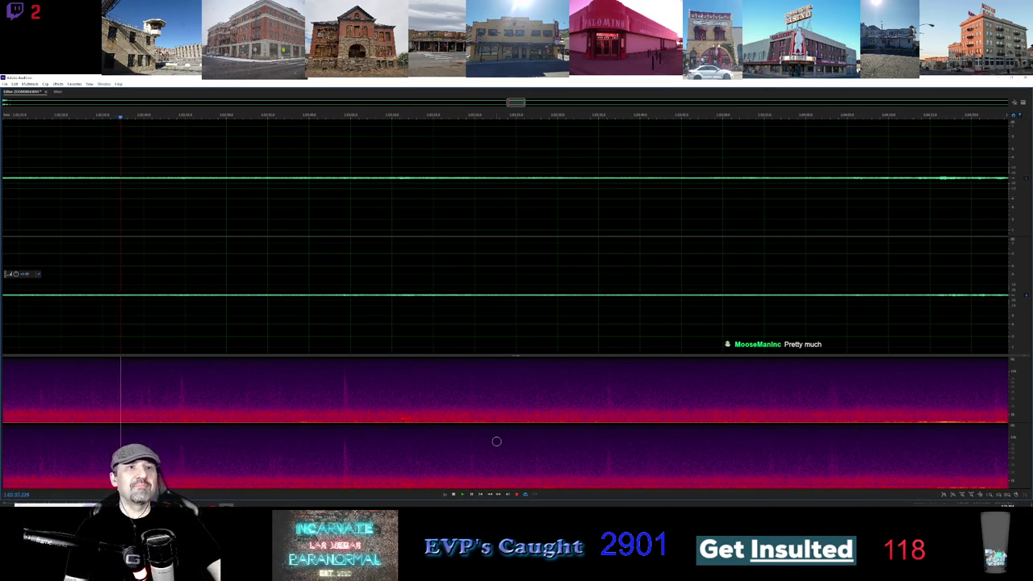